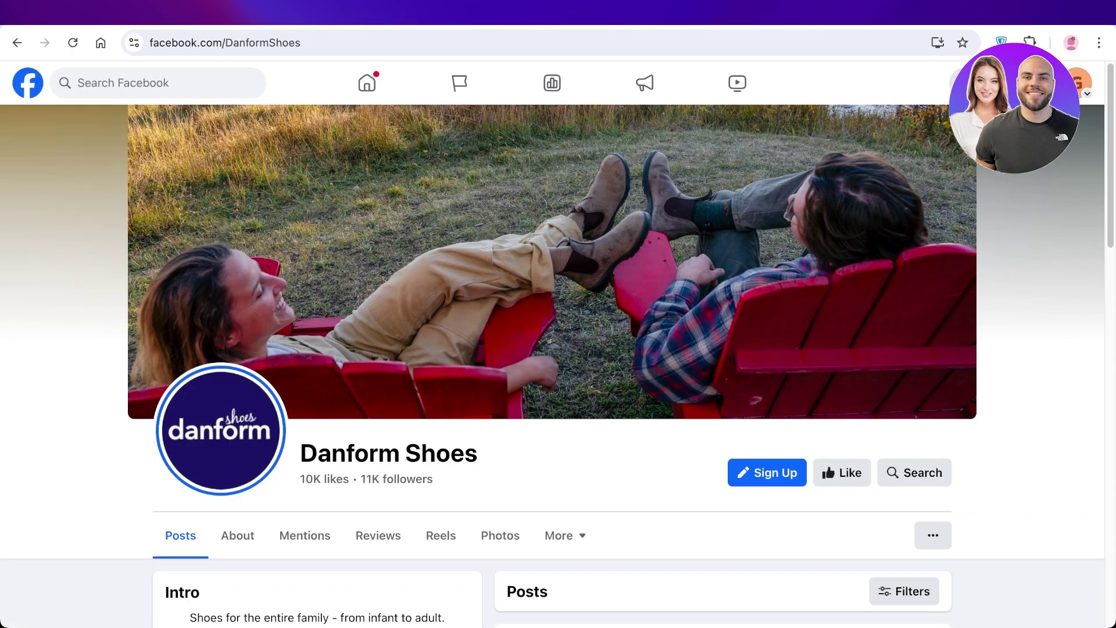
- Look through the Danform Shoes Facebook page, including its intro and posts
{"action": "scroll", "coordinate": [559, 349], "scroll_direction": "down", "scroll_amount": 3}
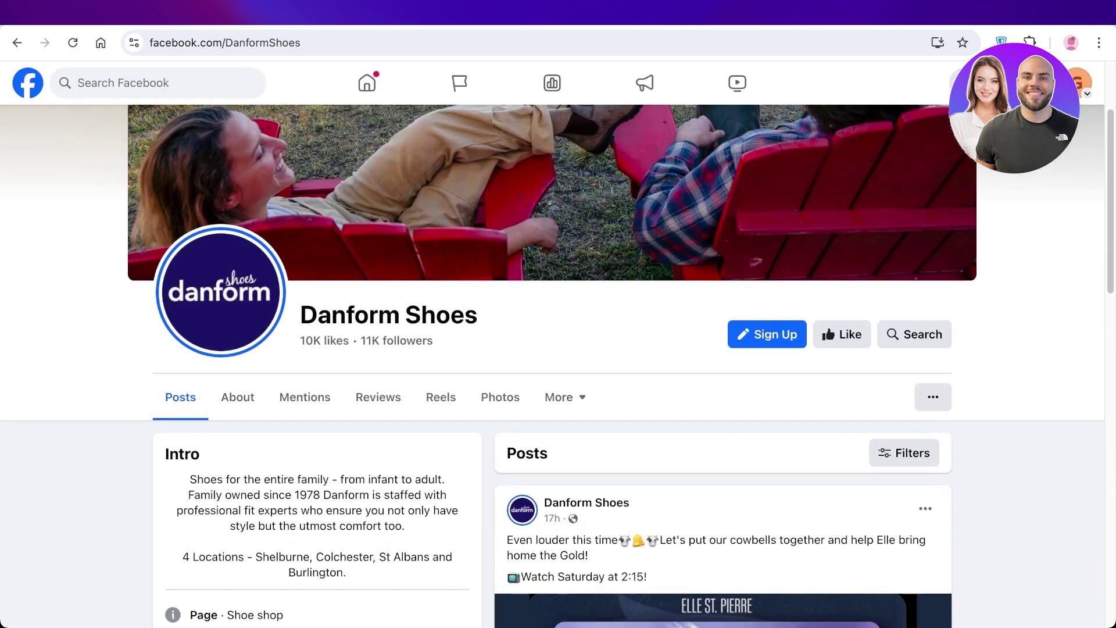
{"action": "scroll", "coordinate": [558, 349], "scroll_direction": "down", "scroll_amount": 3}
{"action": "scroll", "coordinate": [558, 349], "scroll_direction": "down", "scroll_amount": 6}
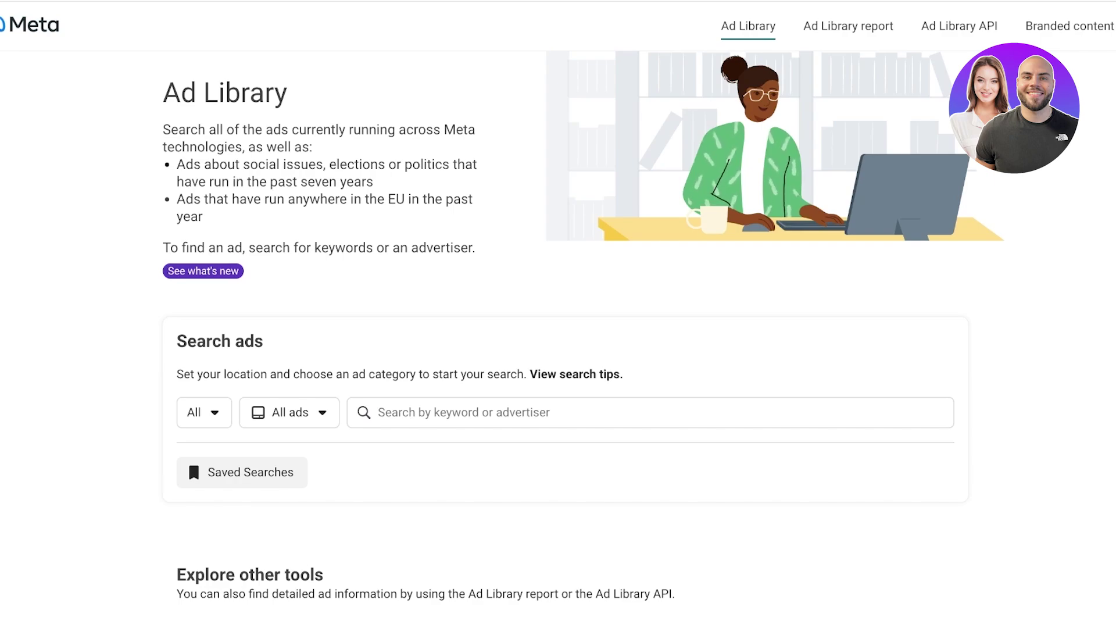
- Search the Meta Ad Library for "danform shoes" across all countries and all ads, and open the Danform Shoes advertiser's ads
{"action": "scroll", "coordinate": [558, 314], "scroll_direction": "down", "scroll_amount": 3}
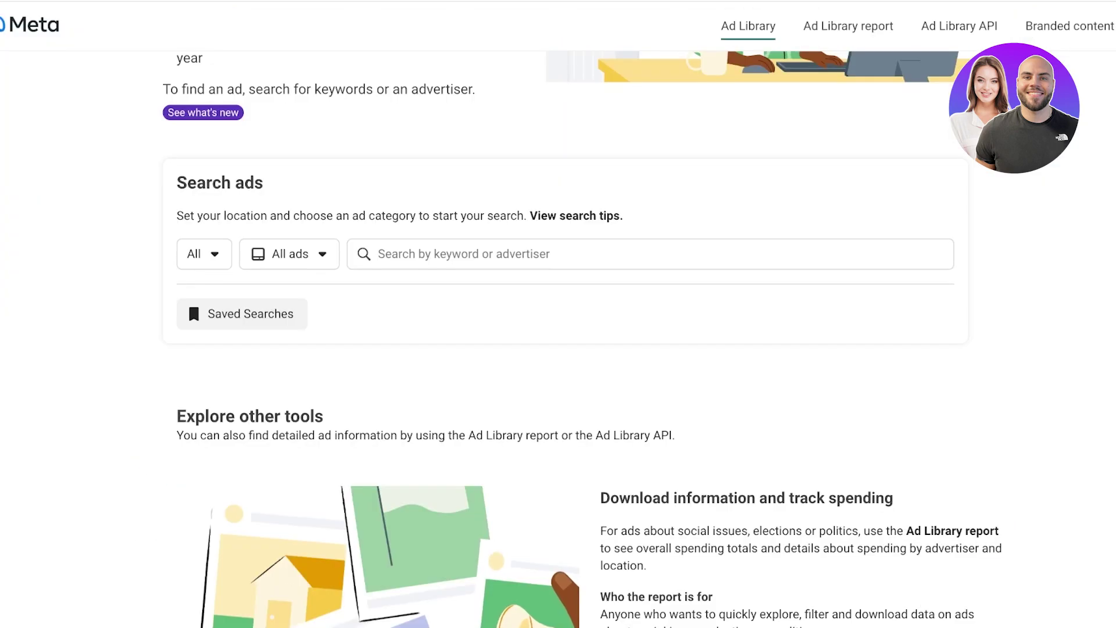
{"action": "left_click", "coordinate": [464, 254]}
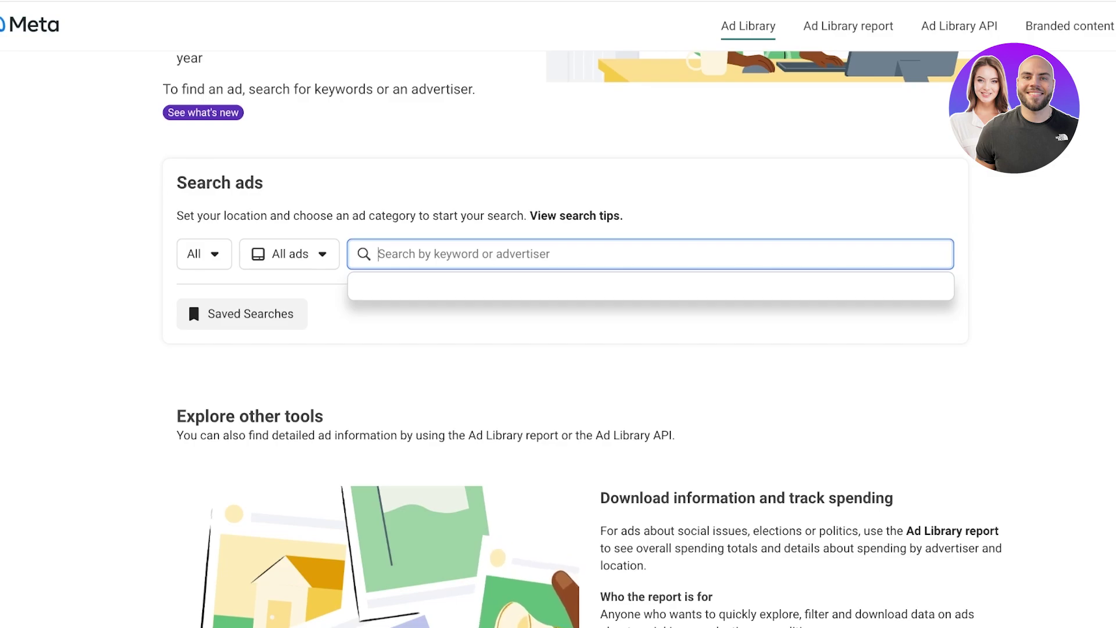
{"action": "scroll", "coordinate": [559, 337], "scroll_direction": "up", "scroll_amount": 1}
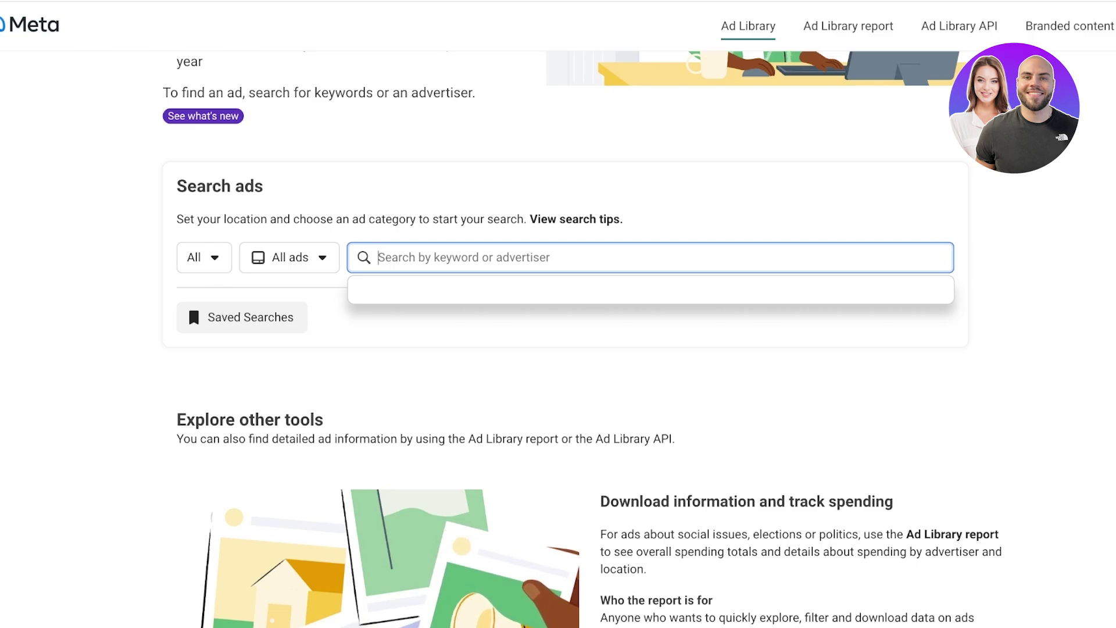
{"action": "type", "text": "danform"}
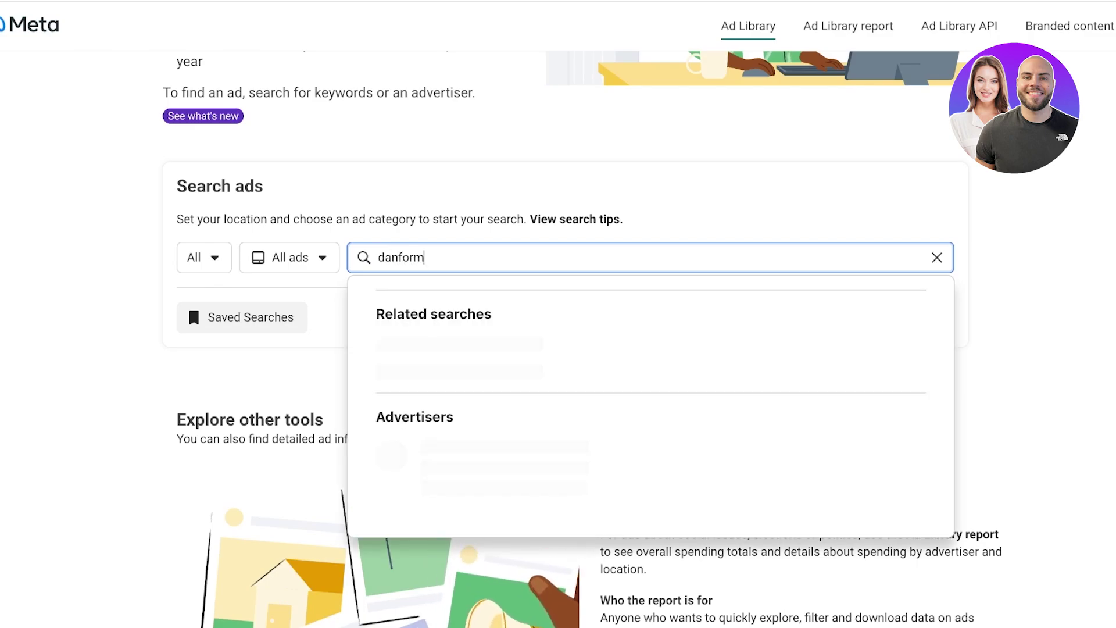
{"action": "type", "text": " shoes"}
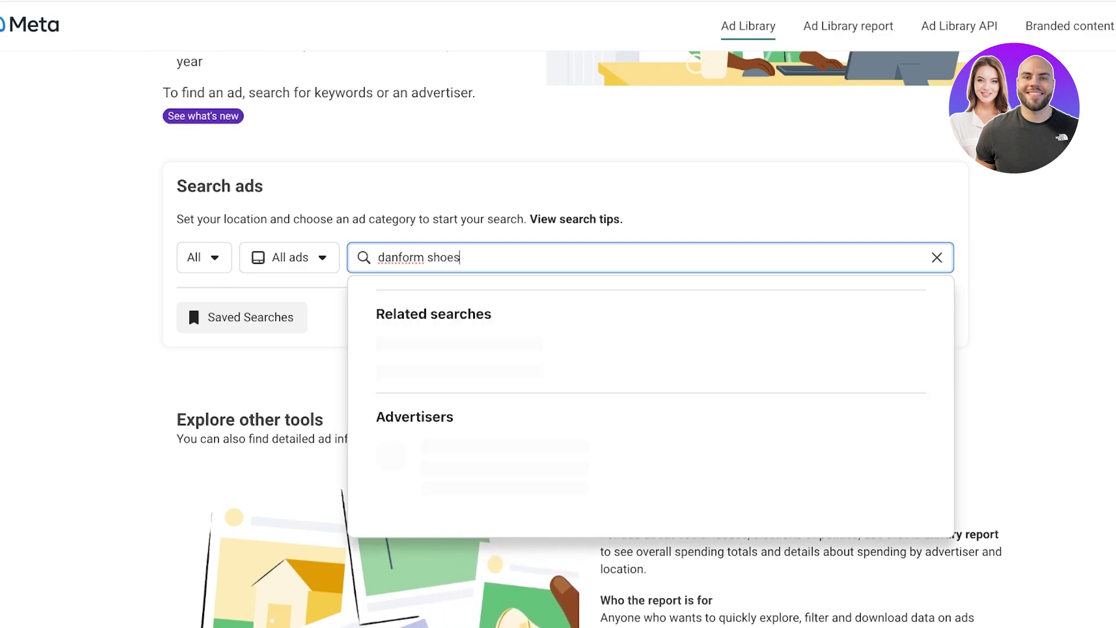
{"action": "left_click", "coordinate": [289, 258]}
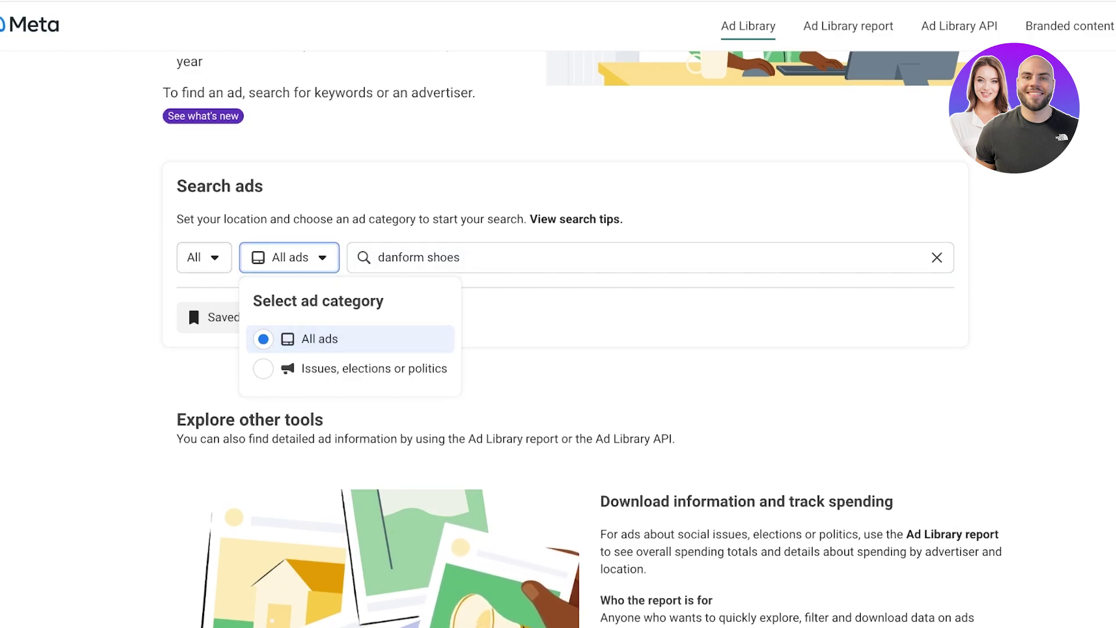
{"action": "key", "text": "shift+Tab"}
{"action": "key", "text": "Return"}
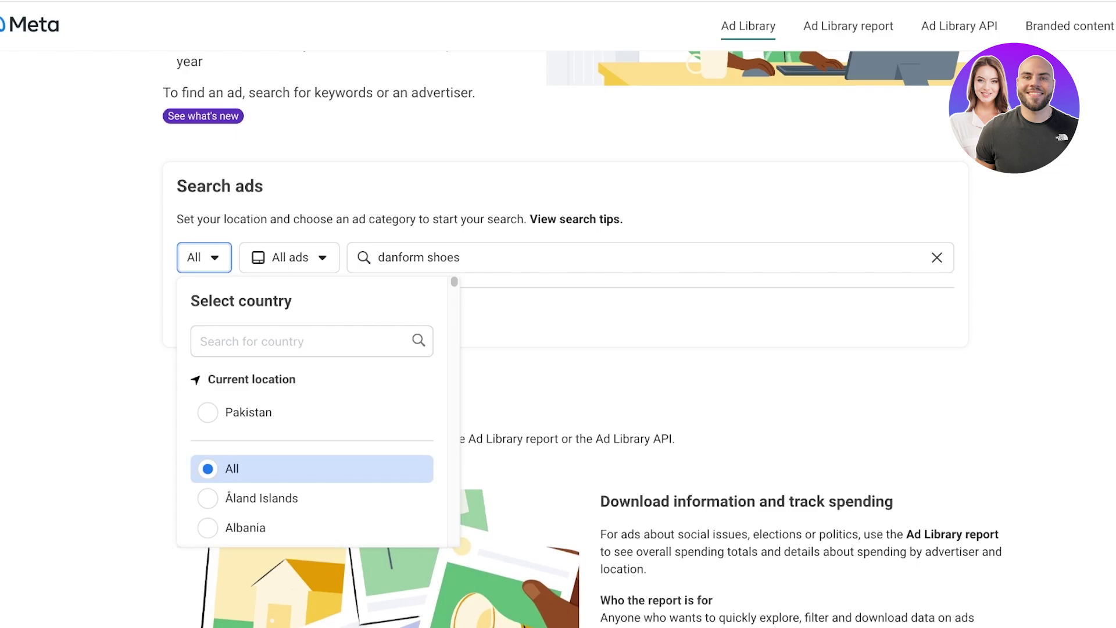
{"action": "left_click", "coordinate": [465, 257]}
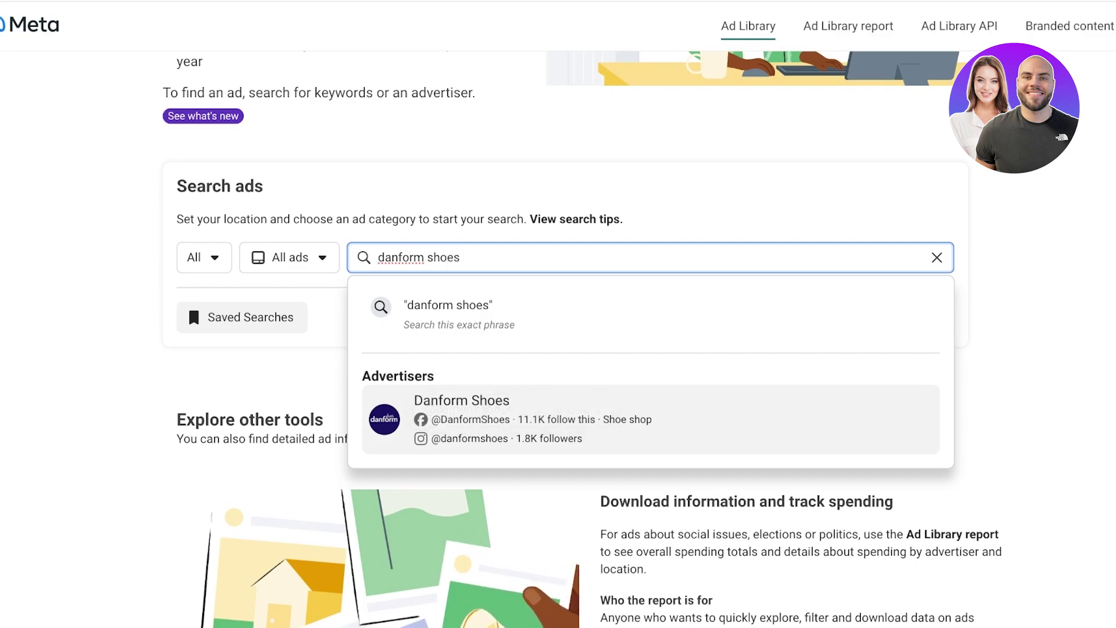
{"action": "key", "text": "Return"}
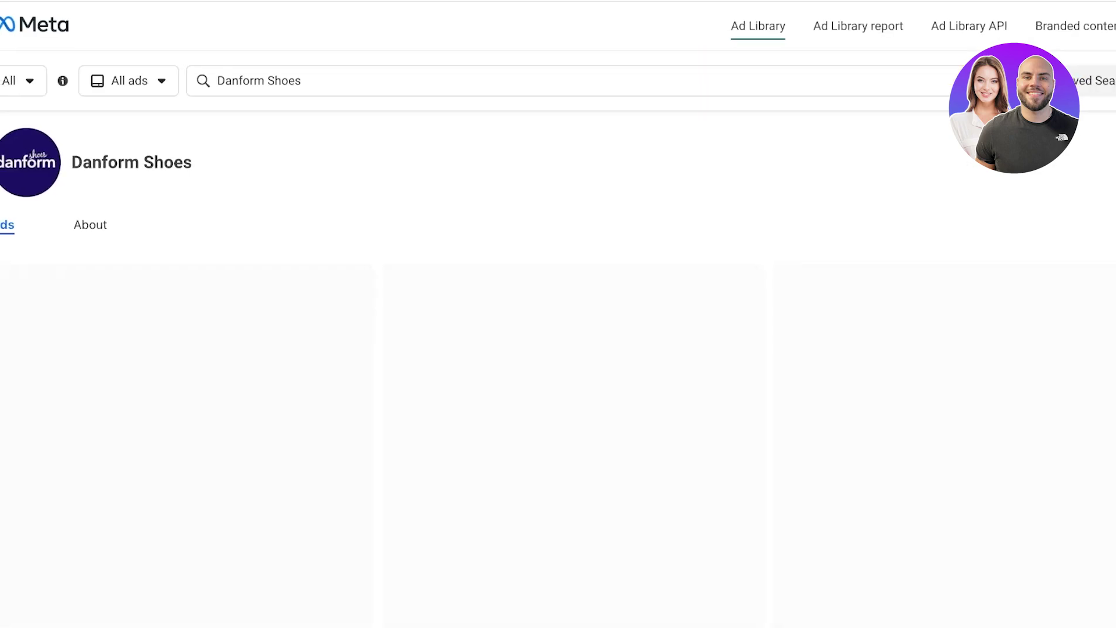
- Examine the Danform Shoes ads launched in August and July 2024, including their start dates, platforms, copy and creatives
{"action": "scroll", "coordinate": [558, 372], "scroll_direction": "down", "scroll_amount": 1}
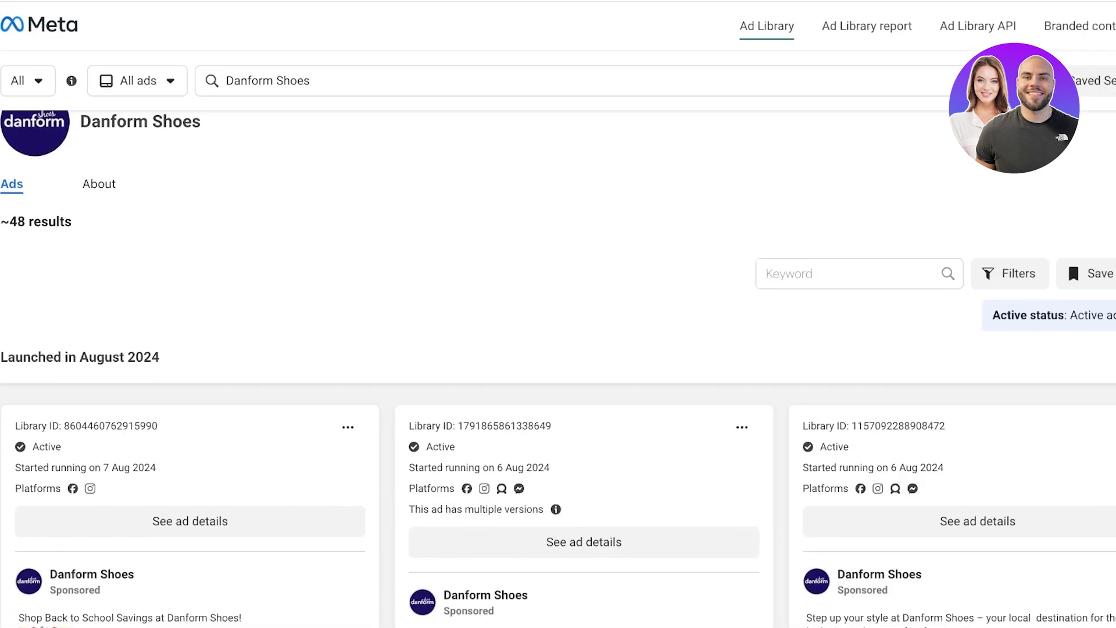
{"action": "scroll", "coordinate": [558, 372], "scroll_direction": "down", "scroll_amount": 3}
{"action": "scroll", "coordinate": [559, 372], "scroll_direction": "up", "scroll_amount": 3}
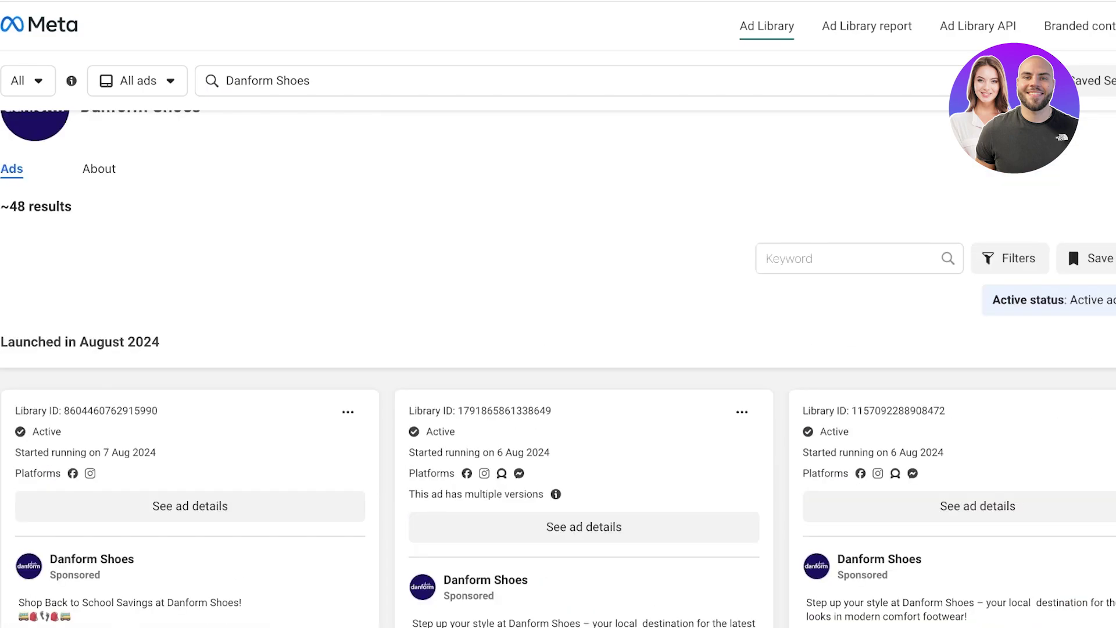
{"action": "scroll", "coordinate": [558, 372], "scroll_direction": "down", "scroll_amount": 8}
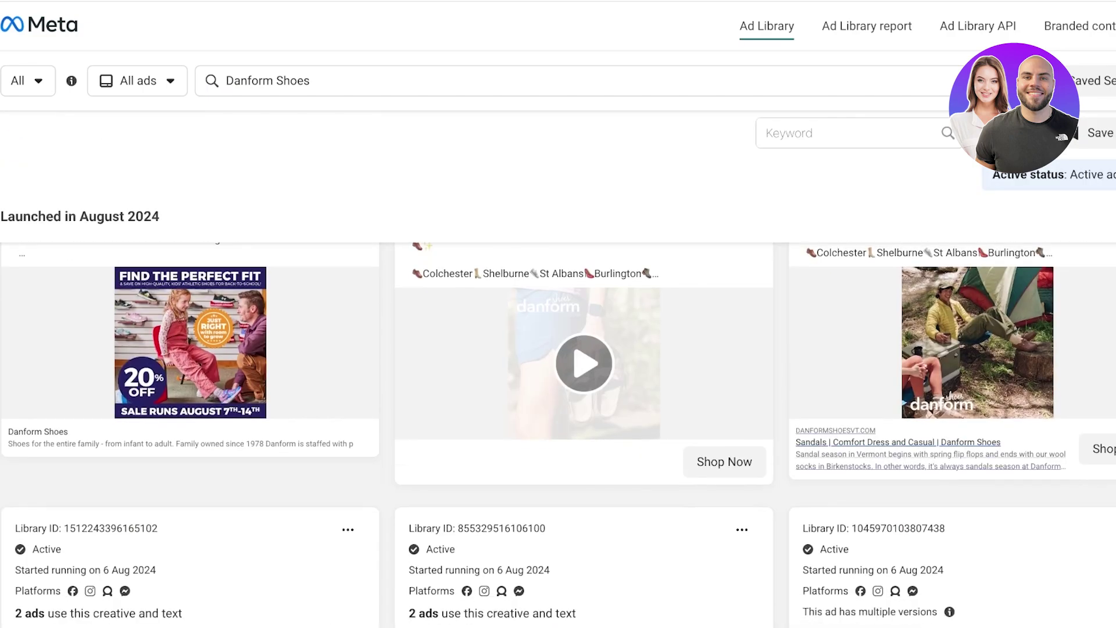
{"action": "scroll", "coordinate": [558, 372], "scroll_direction": "down", "scroll_amount": 10}
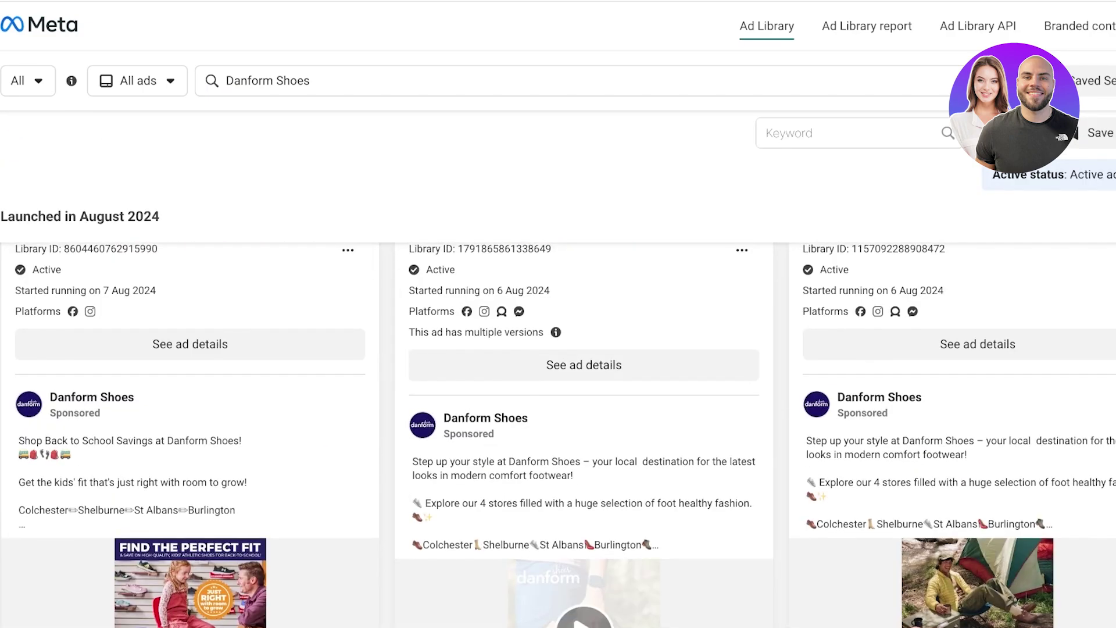
{"action": "scroll", "coordinate": [559, 372], "scroll_direction": "up", "scroll_amount": 2}
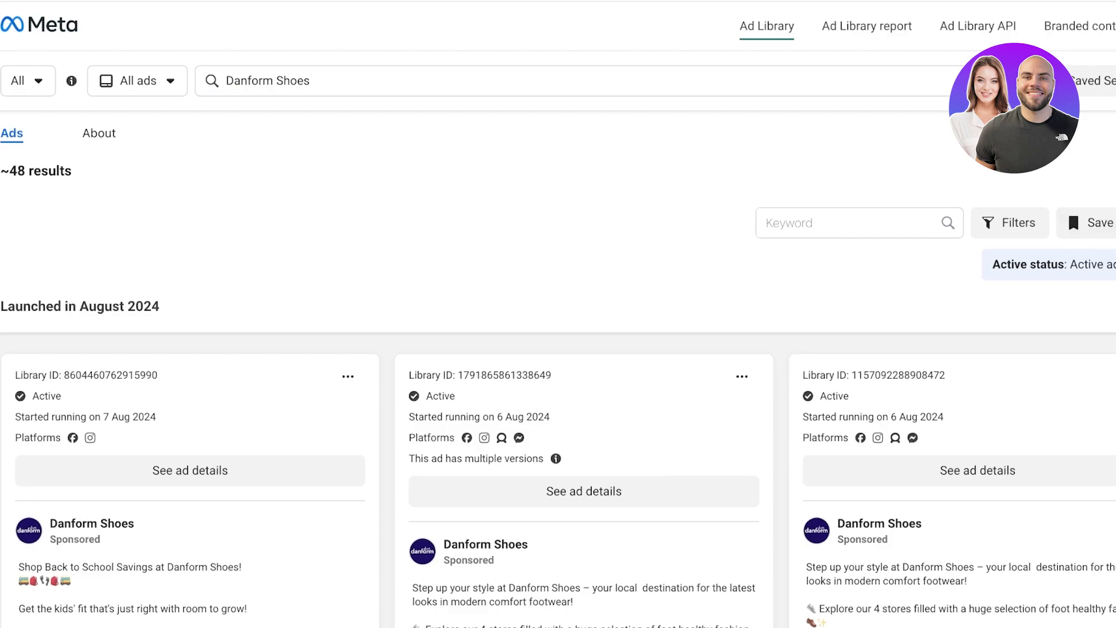
{"action": "scroll", "coordinate": [558, 372], "scroll_direction": "down", "scroll_amount": 3}
{"action": "scroll", "coordinate": [558, 373], "scroll_direction": "up", "scroll_amount": 4}
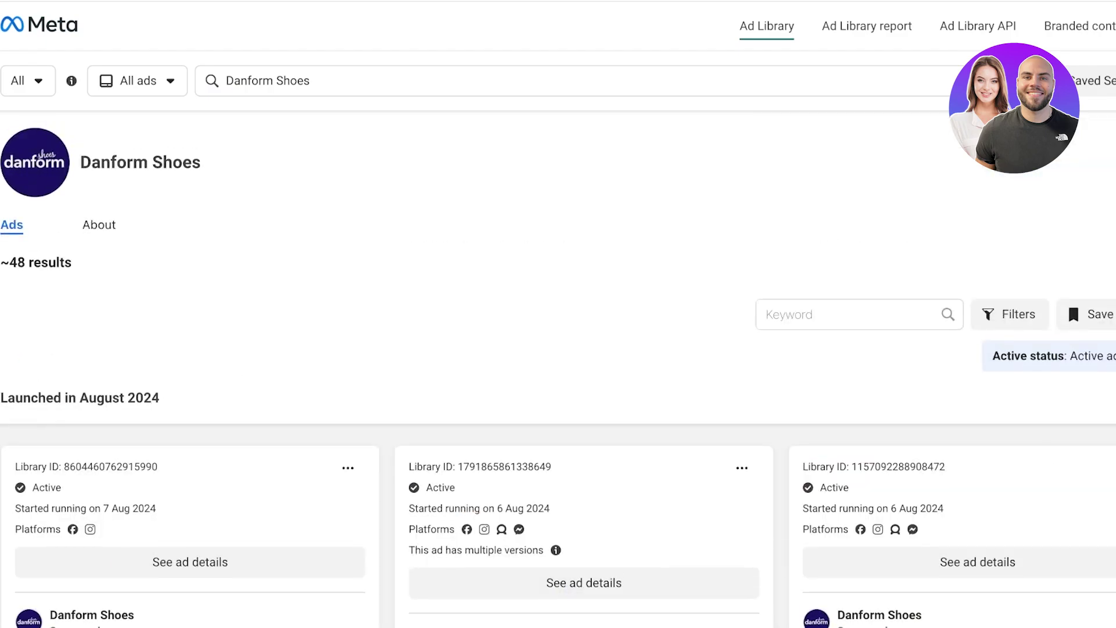
{"action": "scroll", "coordinate": [558, 372], "scroll_direction": "down", "scroll_amount": 7}
{"action": "scroll", "coordinate": [558, 372], "scroll_direction": "up", "scroll_amount": 8}
{"action": "left_click_drag", "start_coordinate": [9, 263], "coordinate": [65, 262]}
{"action": "scroll", "coordinate": [558, 372], "scroll_direction": "down", "scroll_amount": 3}
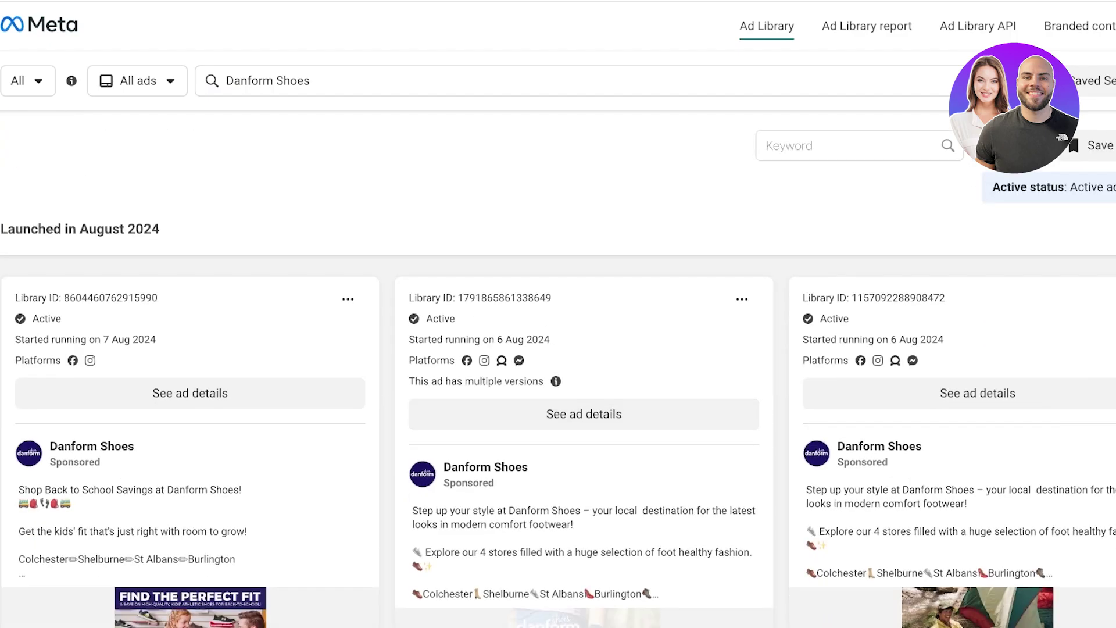
{"action": "scroll", "coordinate": [558, 372], "scroll_direction": "down", "scroll_amount": 1}
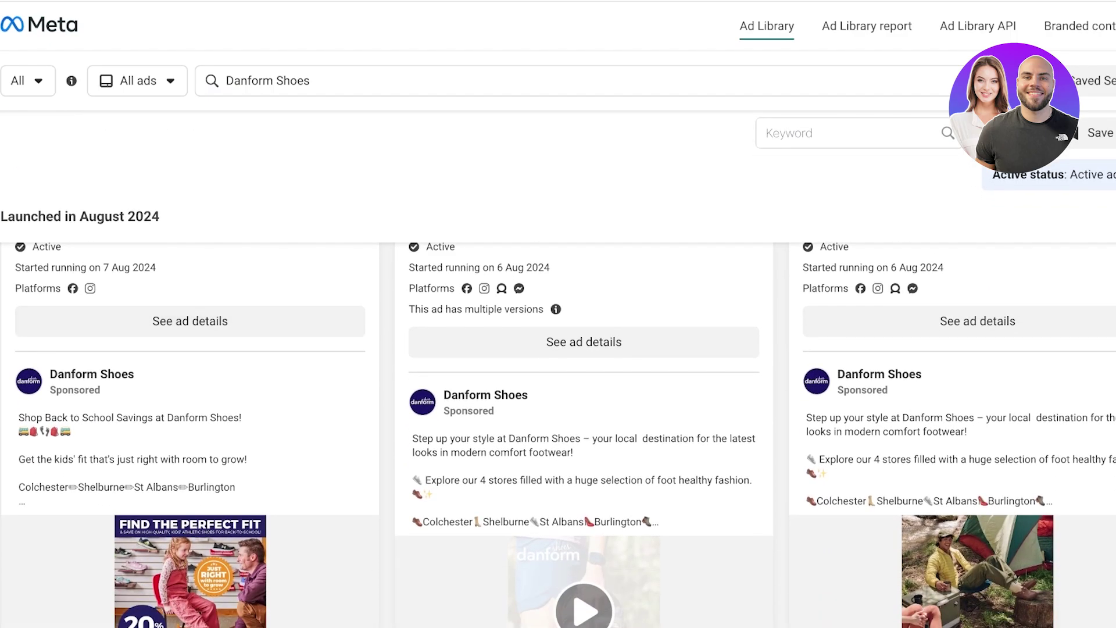
{"action": "scroll", "coordinate": [559, 372], "scroll_direction": "down", "scroll_amount": 8}
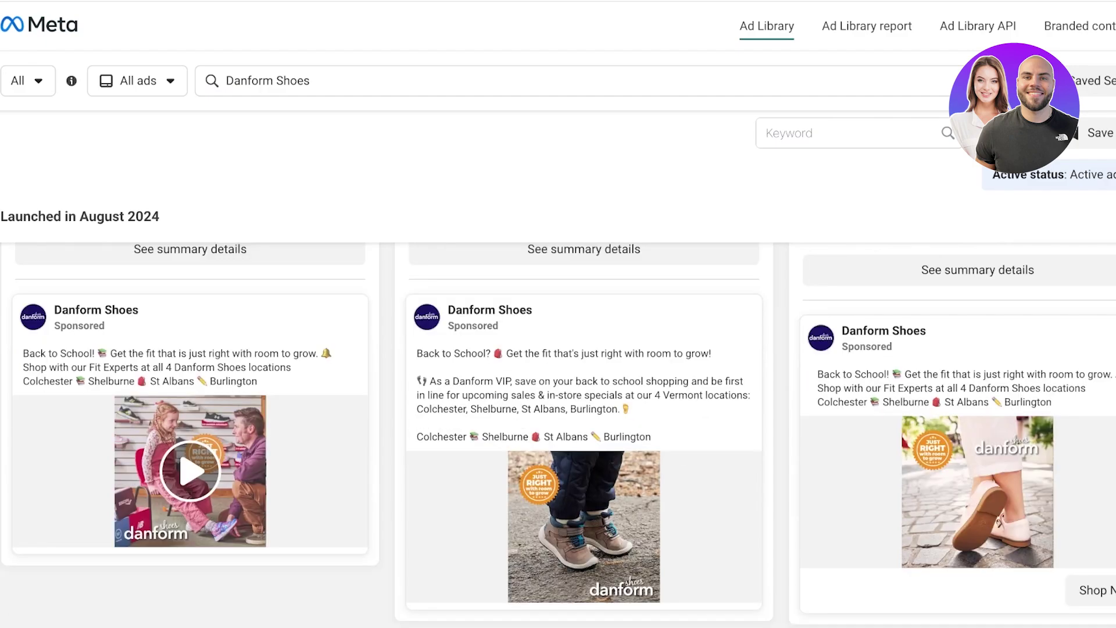
{"action": "scroll", "coordinate": [559, 435], "scroll_direction": "down", "scroll_amount": 6}
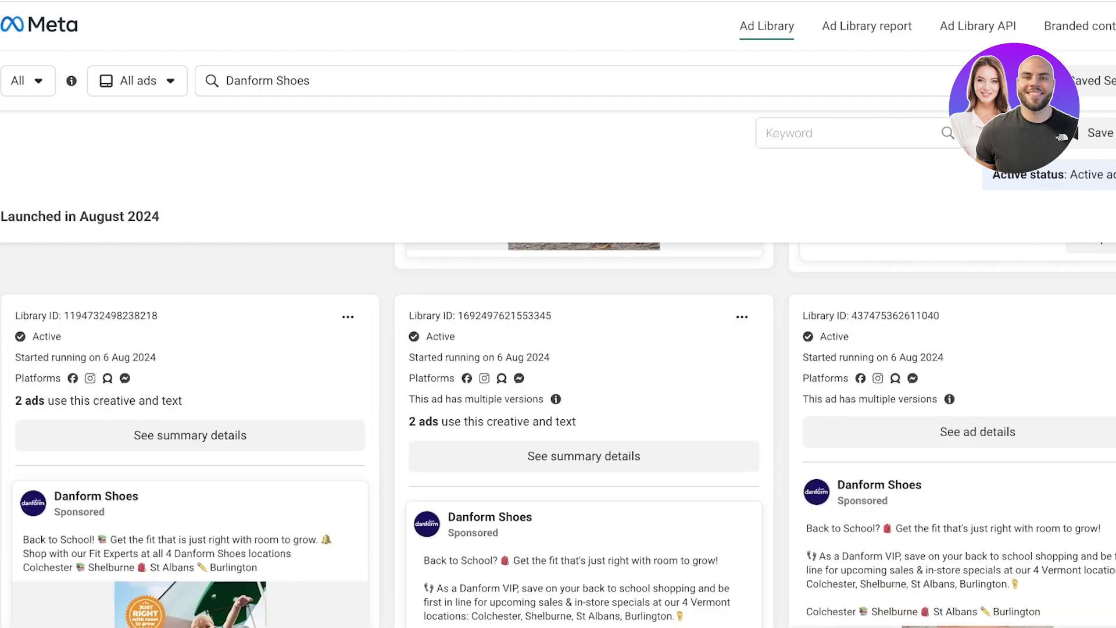
{"action": "scroll", "coordinate": [558, 434], "scroll_direction": "down", "scroll_amount": 10}
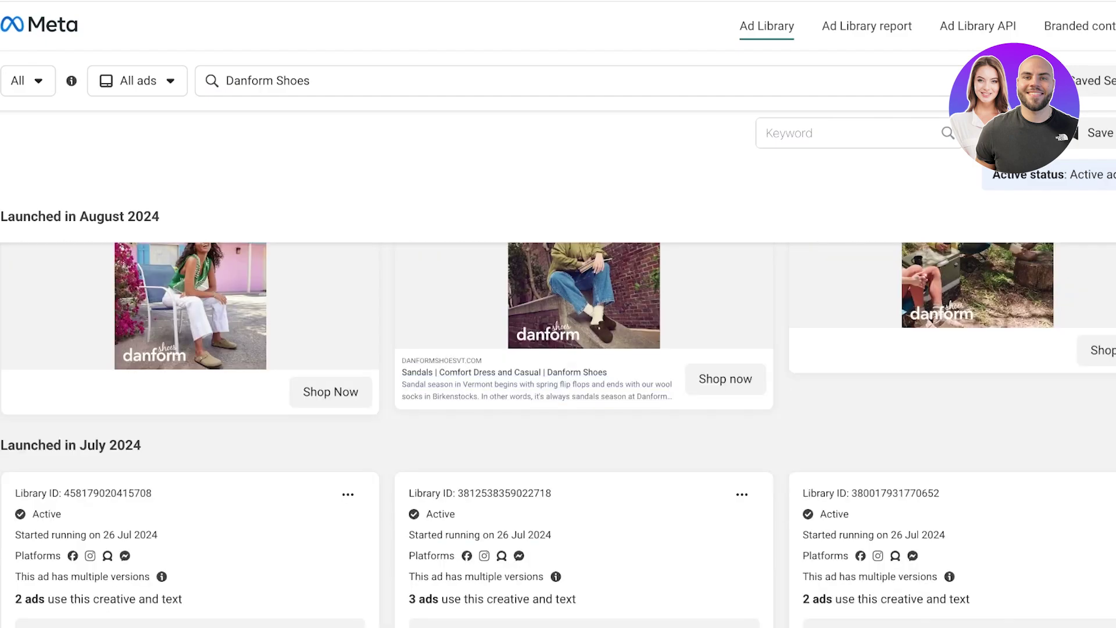
{"action": "scroll", "coordinate": [558, 435], "scroll_direction": "up", "scroll_amount": 15}
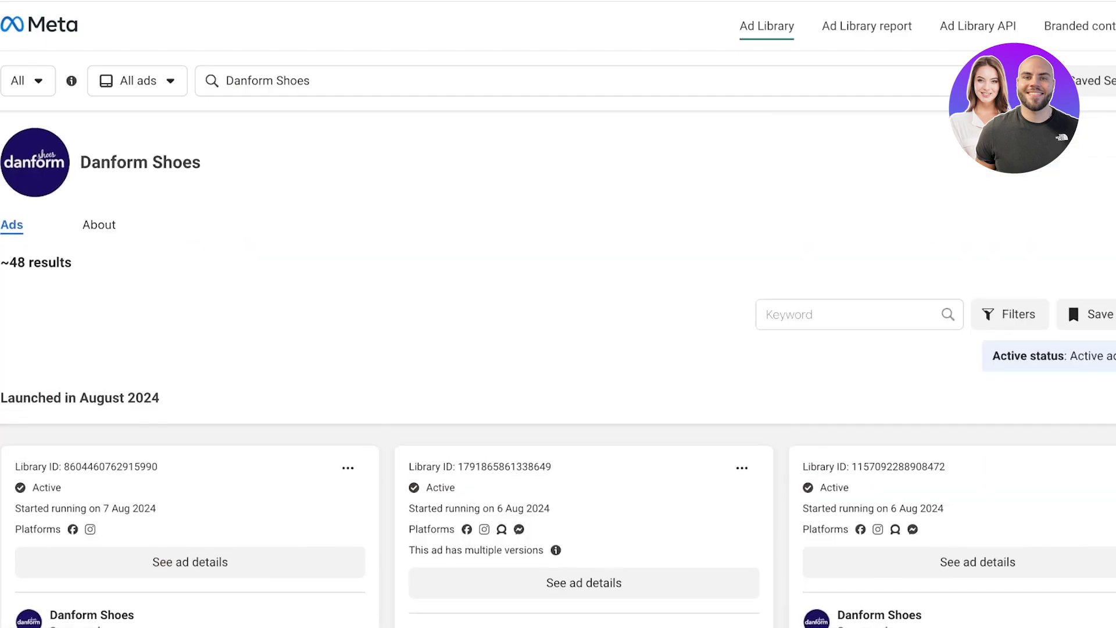
- Set the platform filter for the Danform Shoes ads to Facebook
{"action": "scroll", "coordinate": [558, 369], "scroll_direction": "down", "scroll_amount": 1}
{"action": "left_click", "coordinate": [1010, 276]}
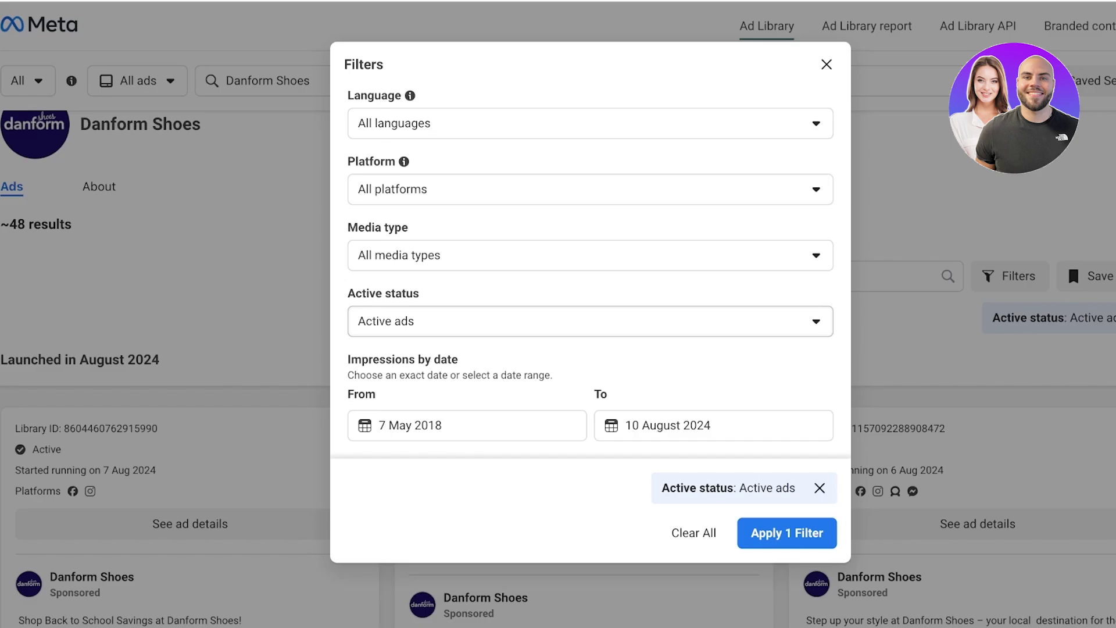
{"action": "scroll", "coordinate": [590, 343], "scroll_direction": "down", "scroll_amount": 3}
{"action": "scroll", "coordinate": [591, 321], "scroll_direction": "up", "scroll_amount": 4}
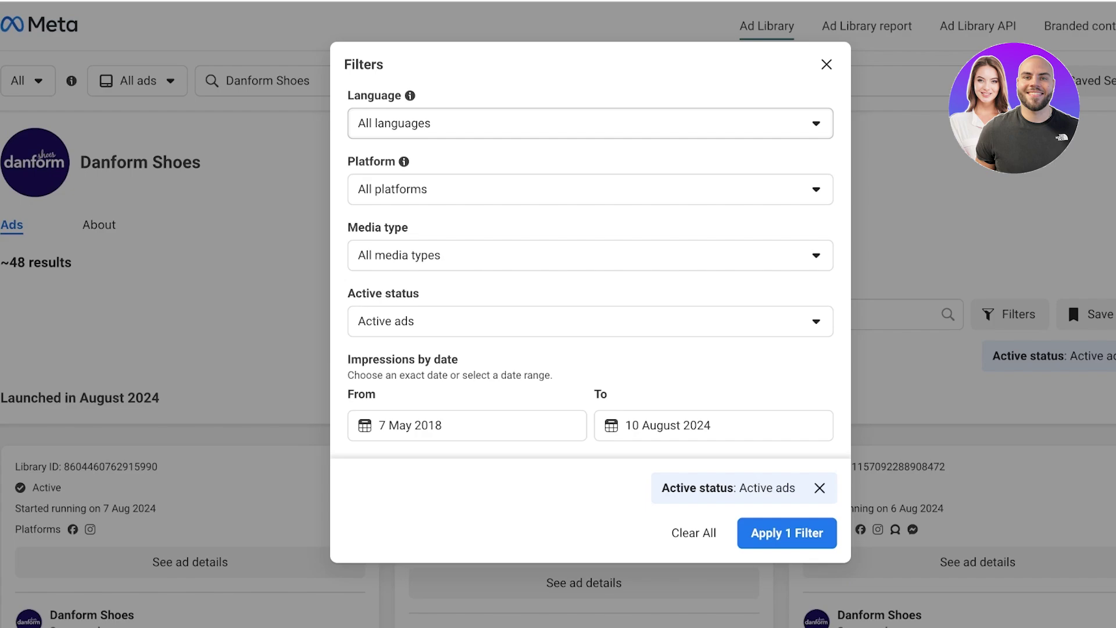
{"action": "left_click", "coordinate": [591, 124]}
{"action": "left_click", "coordinate": [591, 123]}
{"action": "left_click", "coordinate": [591, 189]}
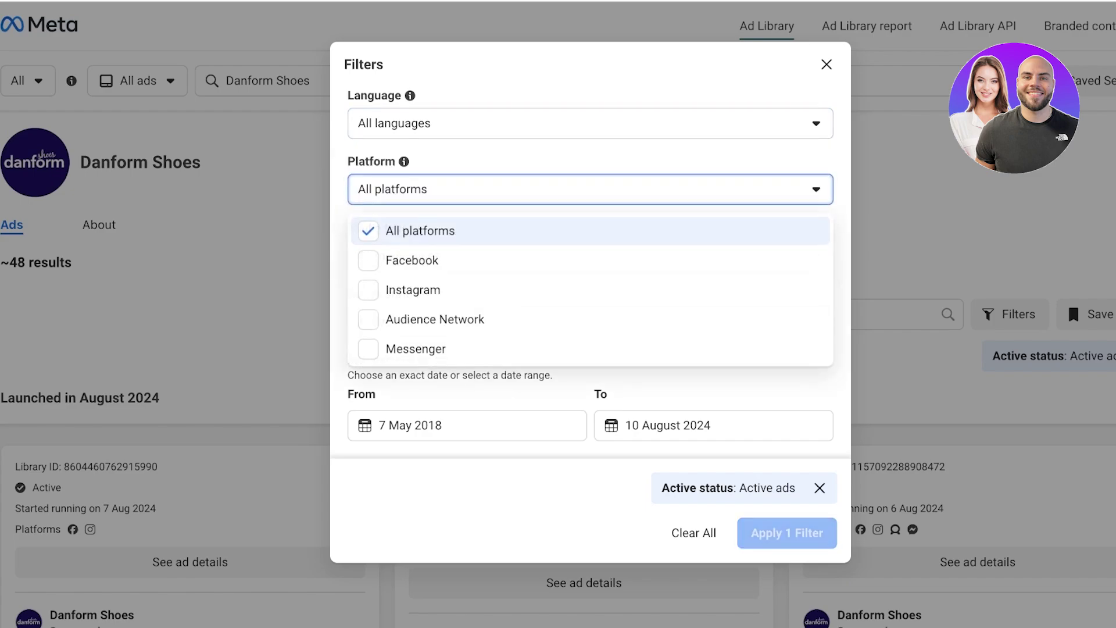
{"action": "left_click", "coordinate": [412, 260]}
{"action": "left_click", "coordinate": [465, 397]}
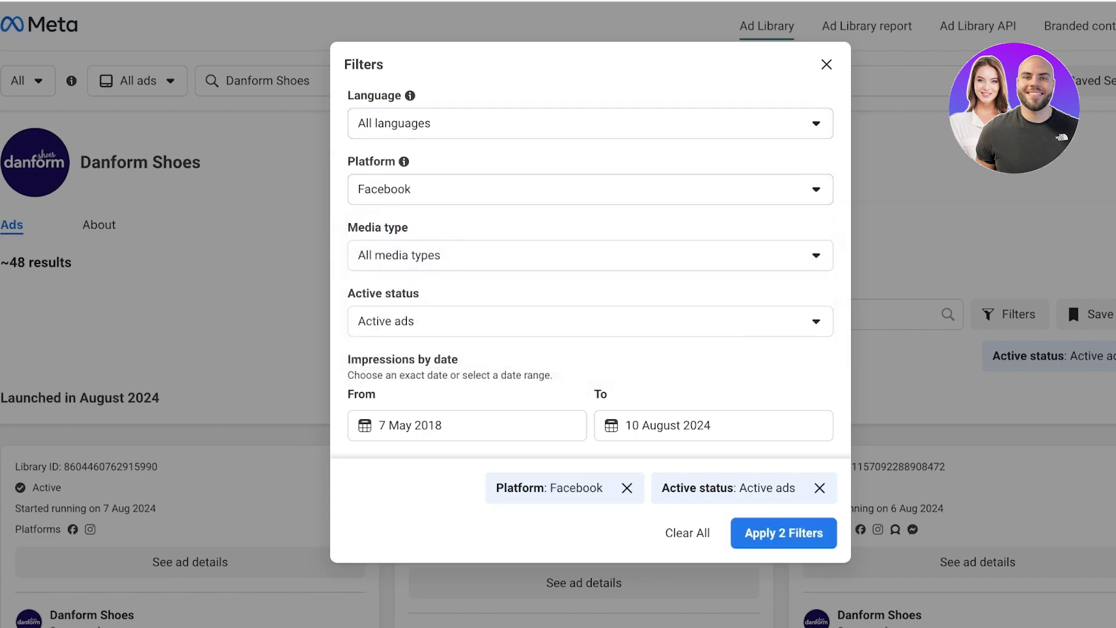
- Check the available media type choices and apply the Facebook platform and active ads filters
{"action": "left_click", "coordinate": [591, 255]}
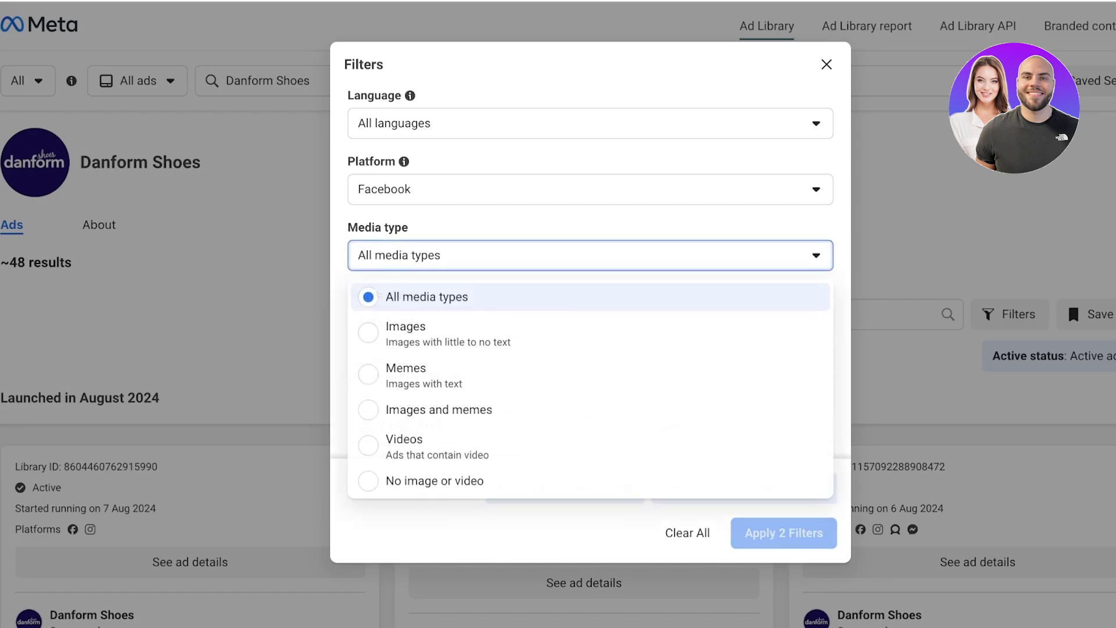
{"action": "left_click", "coordinate": [591, 255]}
{"action": "scroll", "coordinate": [1067, 298], "scroll_direction": "down", "scroll_amount": 3}
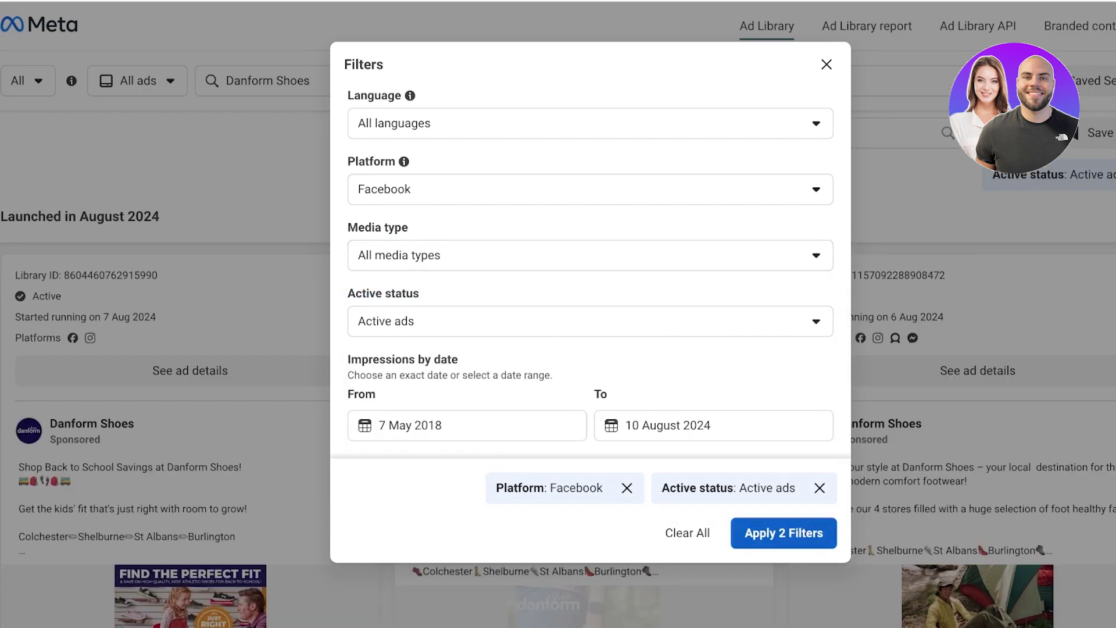
{"action": "left_click", "coordinate": [783, 533]}
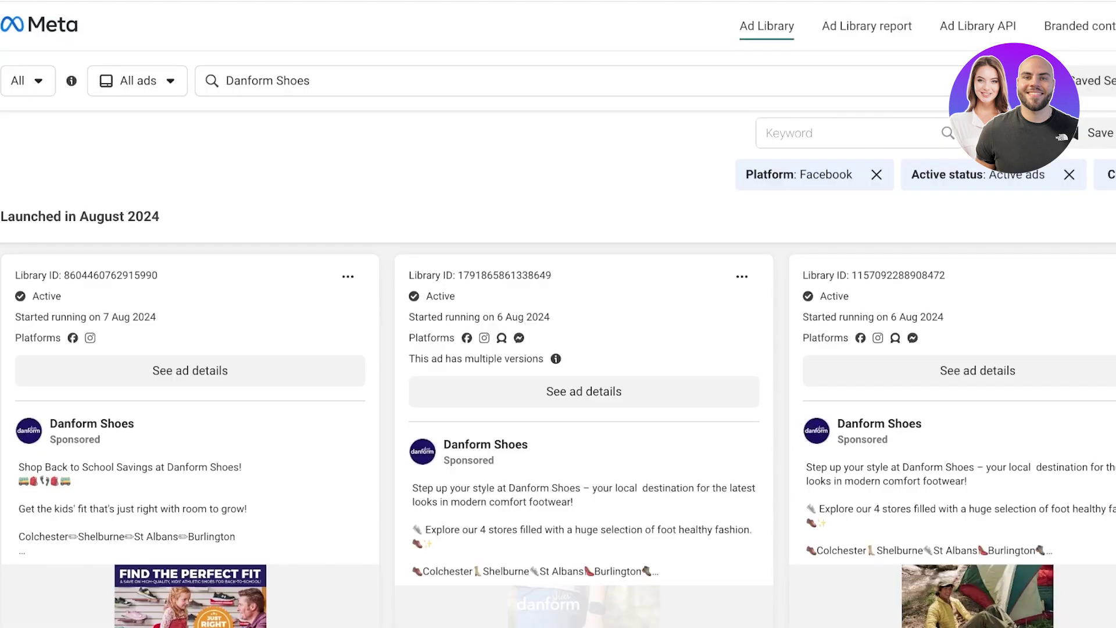
- Open the details of the back-to-school ad that started running on 7 Aug 2024, review its creative, and open its additional options
{"action": "scroll", "coordinate": [1068, 299], "scroll_direction": "up", "scroll_amount": 3}
{"action": "scroll", "coordinate": [348, 465], "scroll_direction": "down", "scroll_amount": 1}
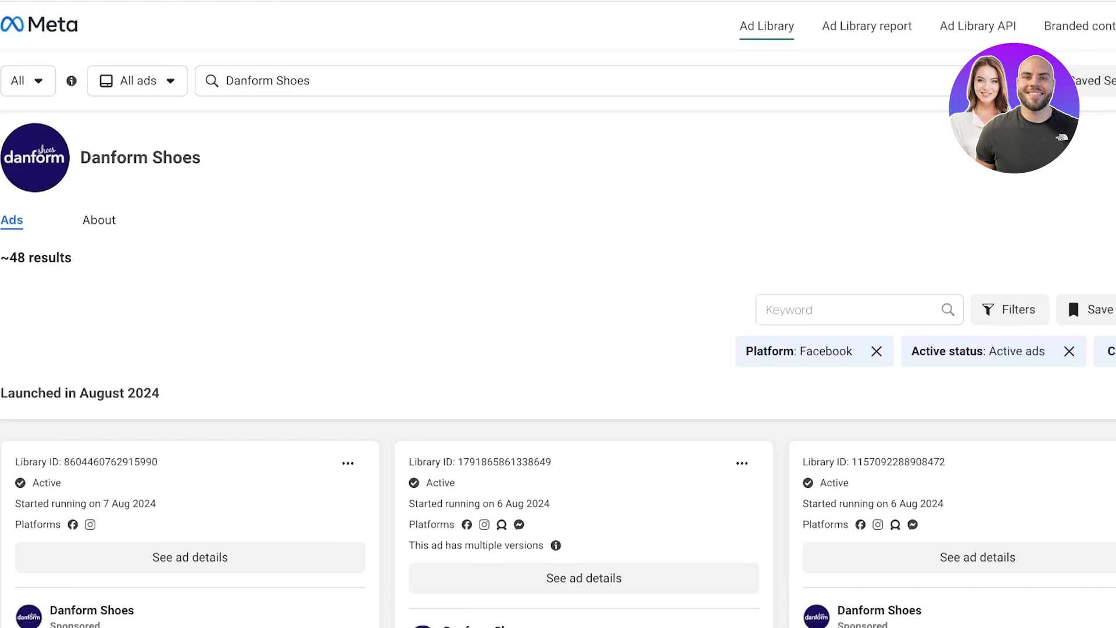
{"action": "left_click", "coordinate": [347, 423]}
{"action": "left_click", "coordinate": [348, 424]}
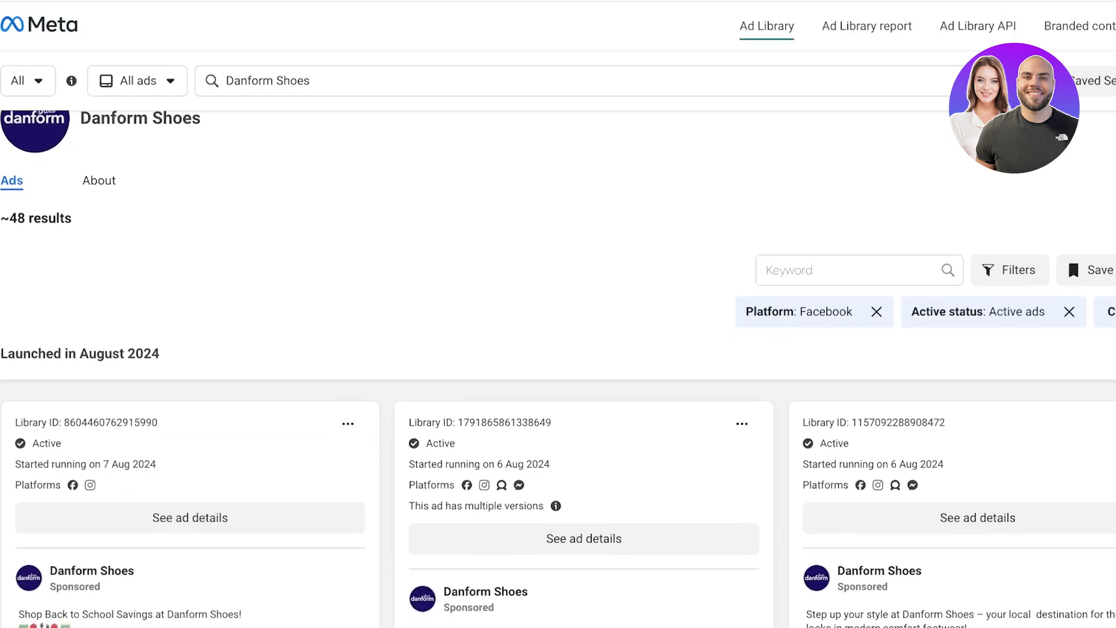
{"action": "left_click", "coordinate": [190, 518]}
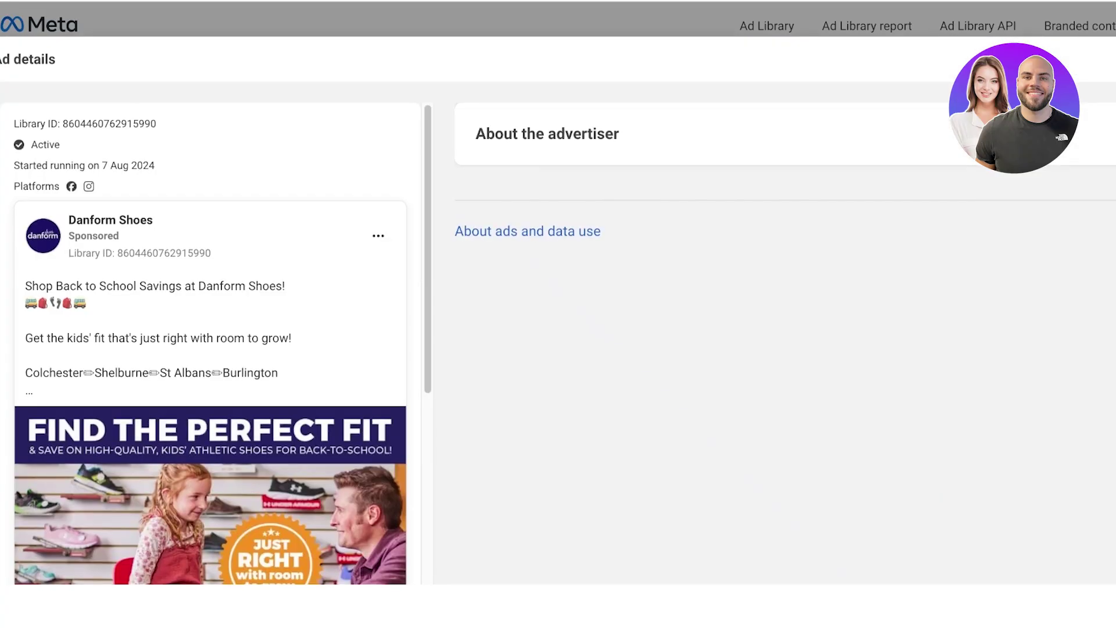
{"action": "scroll", "coordinate": [210, 343], "scroll_direction": "down", "scroll_amount": 5}
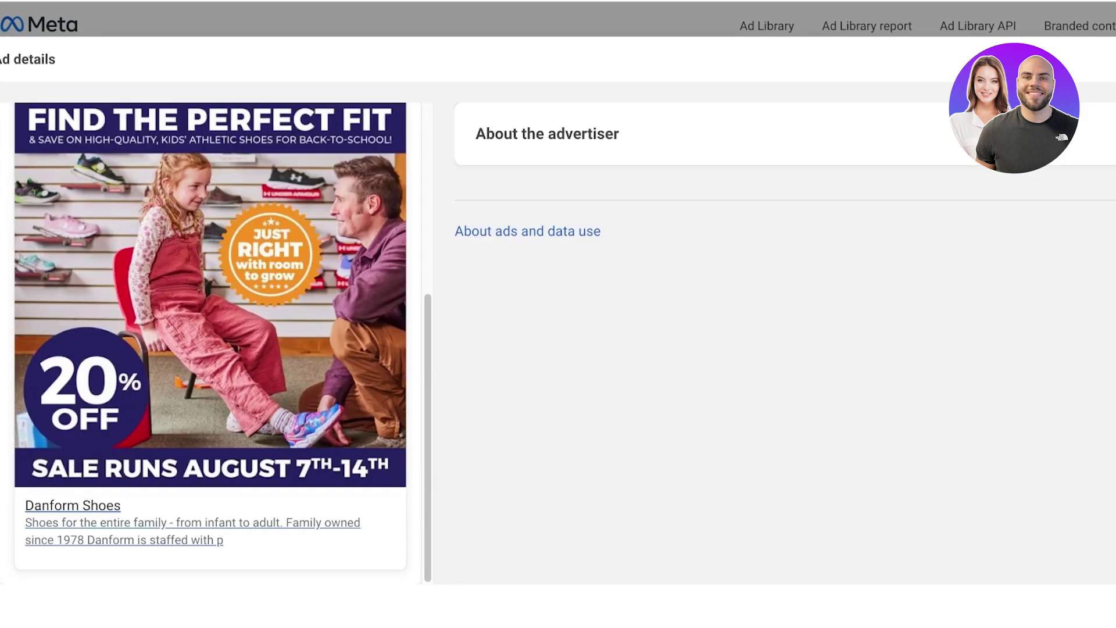
{"action": "scroll", "coordinate": [210, 343], "scroll_direction": "up", "scroll_amount": 5}
{"action": "left_click", "coordinate": [379, 236]}
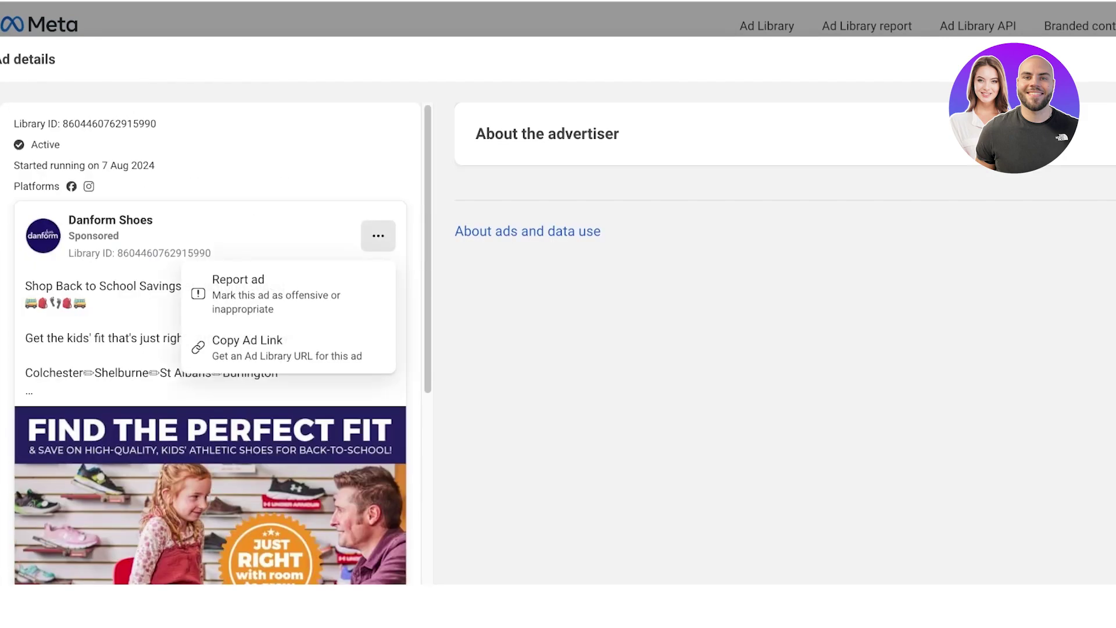
- Browse the Danform Shoes ads launched in August 2024 and check the Kids Footwear landing page on the Danform website
{"action": "scroll", "coordinate": [210, 343], "scroll_direction": "down", "scroll_amount": 5}
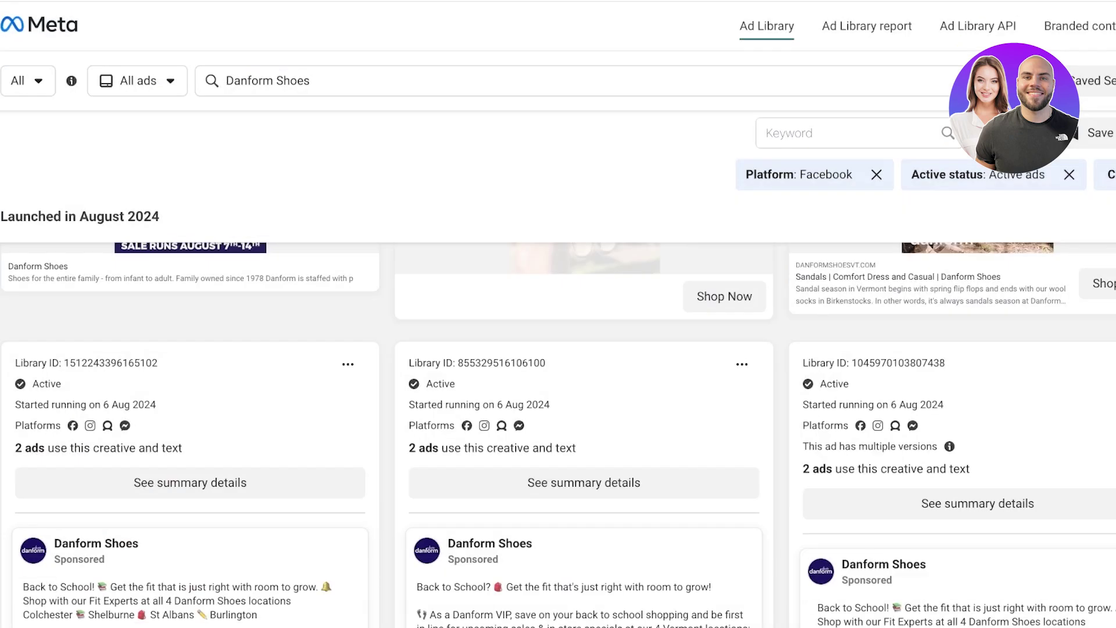
{"action": "scroll", "coordinate": [558, 430], "scroll_direction": "up", "scroll_amount": 8}
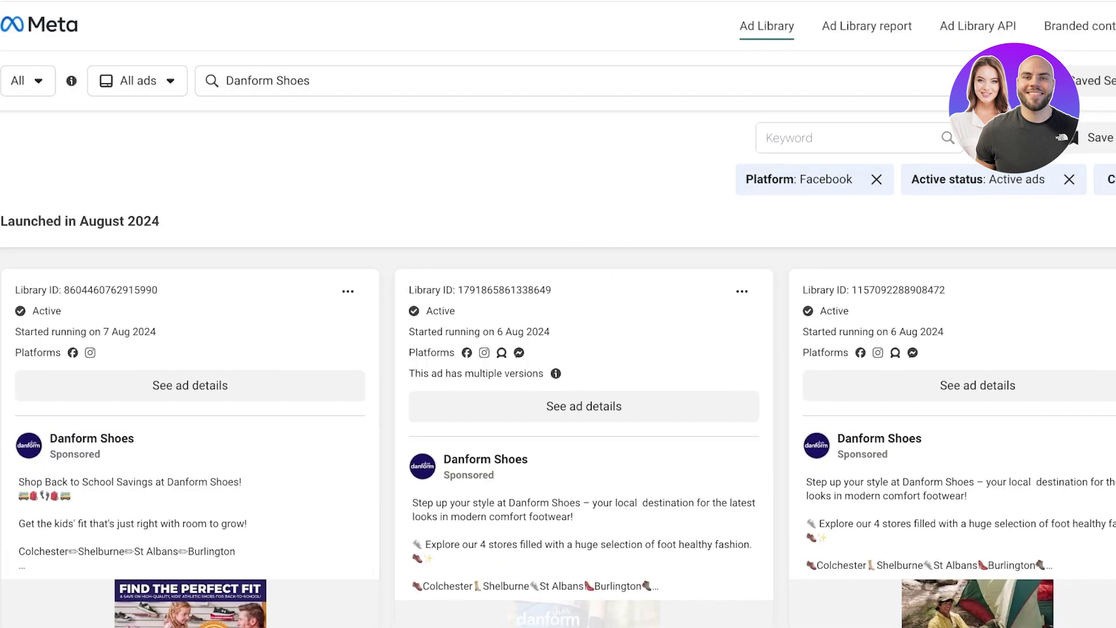
{"action": "scroll", "coordinate": [558, 407], "scroll_direction": "down", "scroll_amount": 8}
{"action": "scroll", "coordinate": [559, 407], "scroll_direction": "down", "scroll_amount": 4}
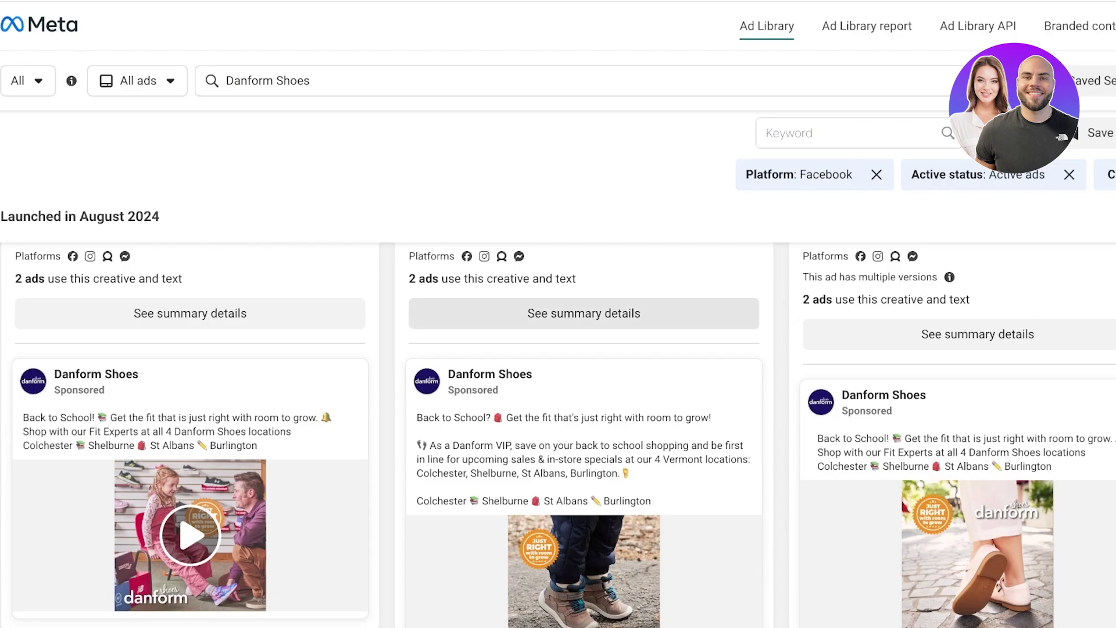
{"action": "scroll", "coordinate": [559, 407], "scroll_direction": "down", "scroll_amount": 2}
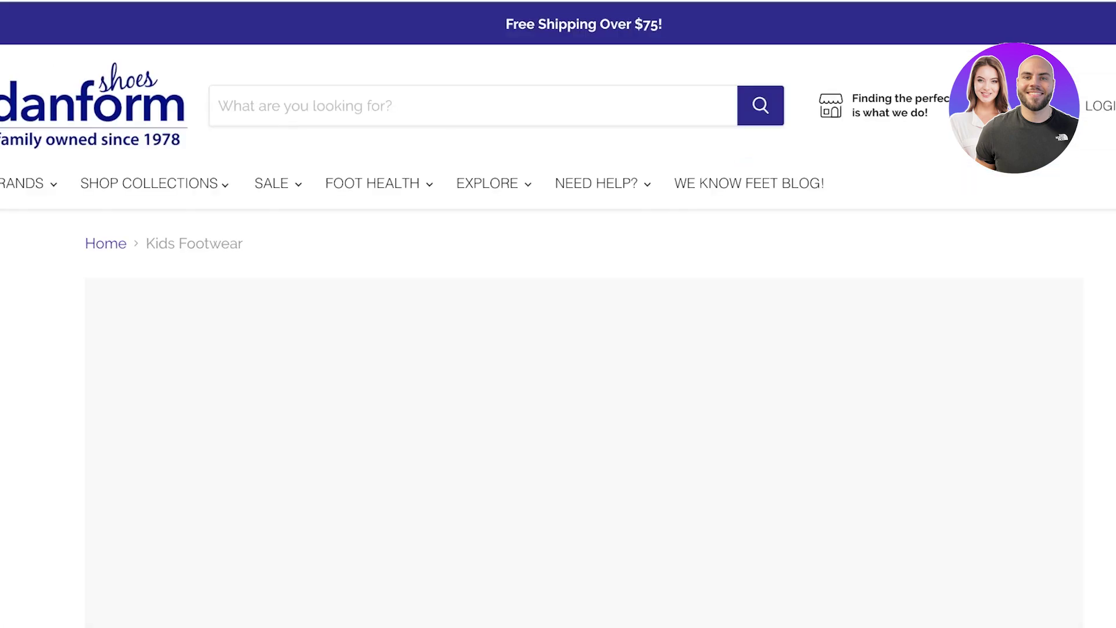
{"action": "scroll", "coordinate": [558, 349], "scroll_direction": "down", "scroll_amount": 6}
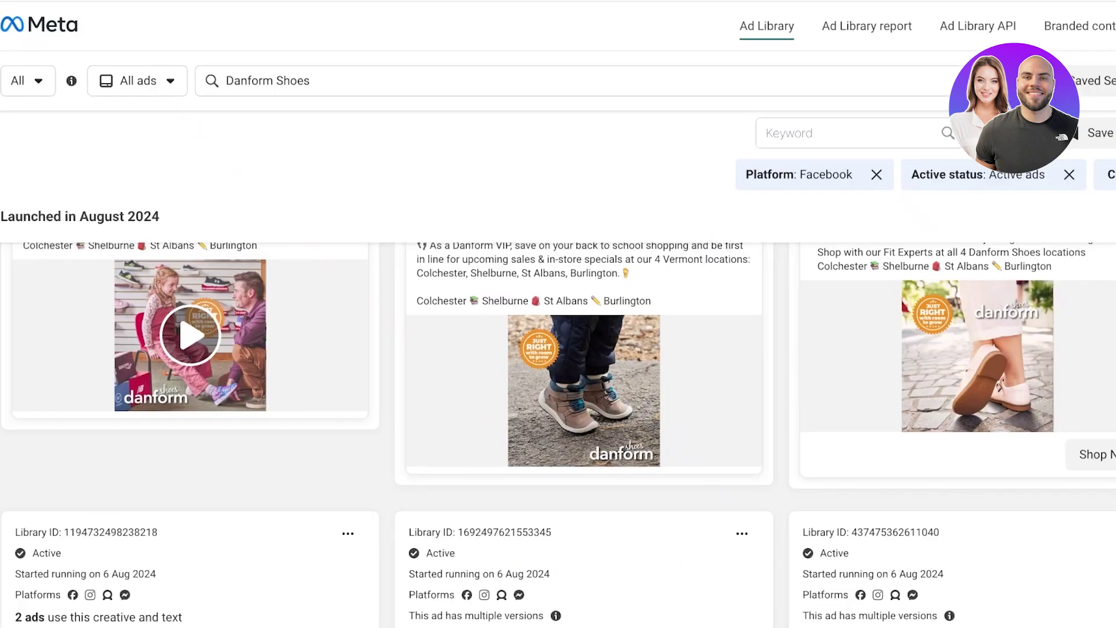
{"action": "scroll", "coordinate": [558, 407], "scroll_direction": "down", "scroll_amount": 5}
- Review the two versions of the "Back to School?" ad, inspect the first version's details, and open its additional options
{"action": "left_click", "coordinate": [584, 284]}
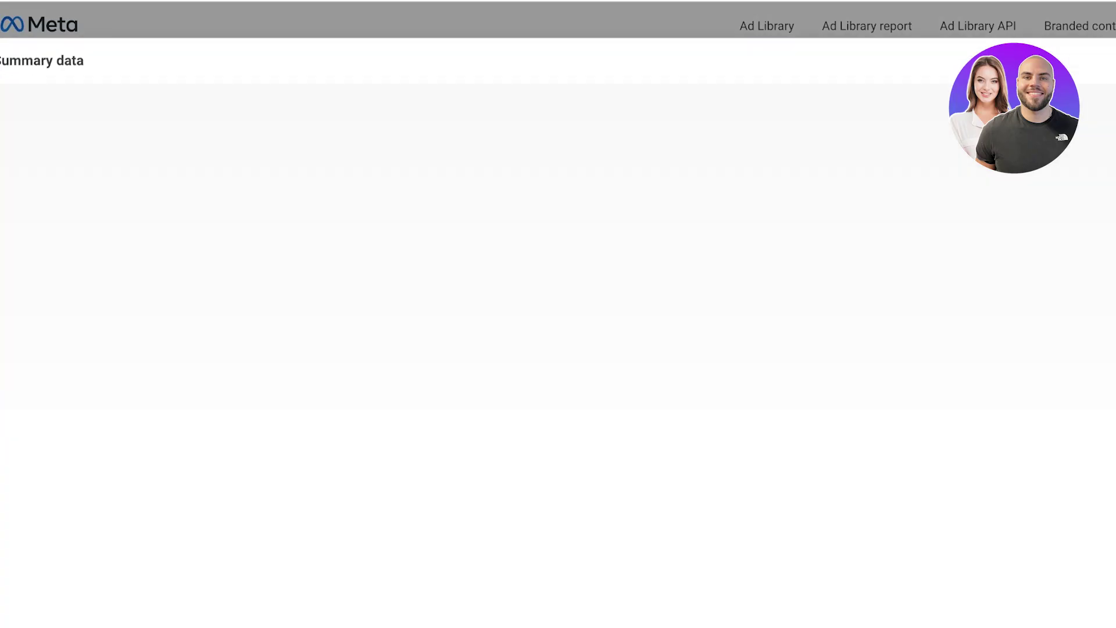
{"action": "scroll", "coordinate": [388, 373], "scroll_direction": "down", "scroll_amount": 5}
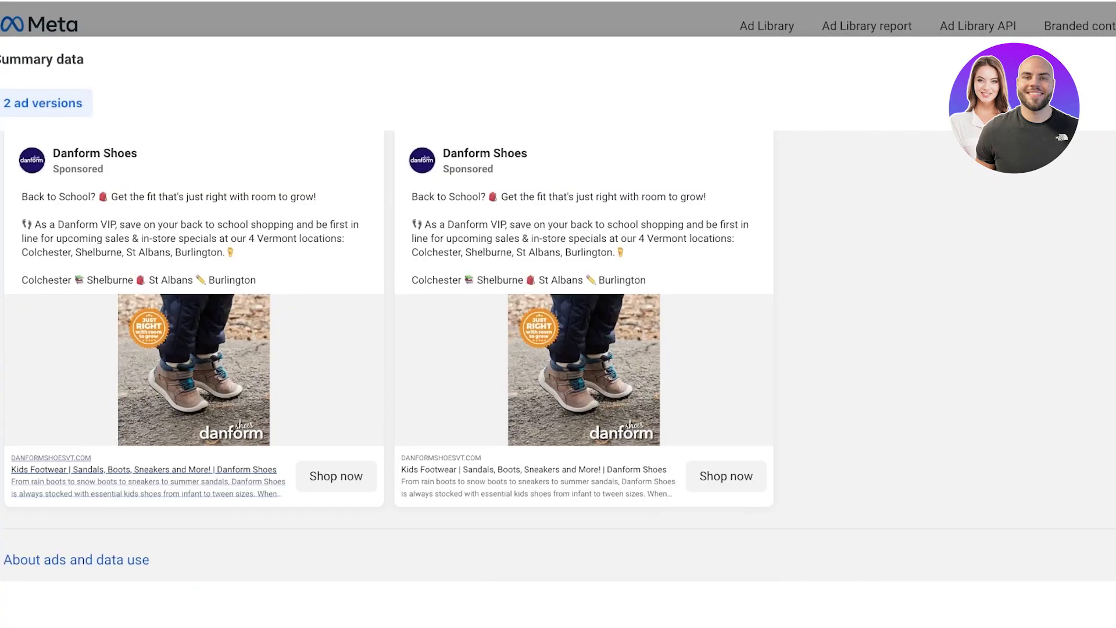
{"action": "scroll", "coordinate": [174, 476], "scroll_direction": "up", "scroll_amount": 4}
{"action": "left_click", "coordinate": [174, 310]}
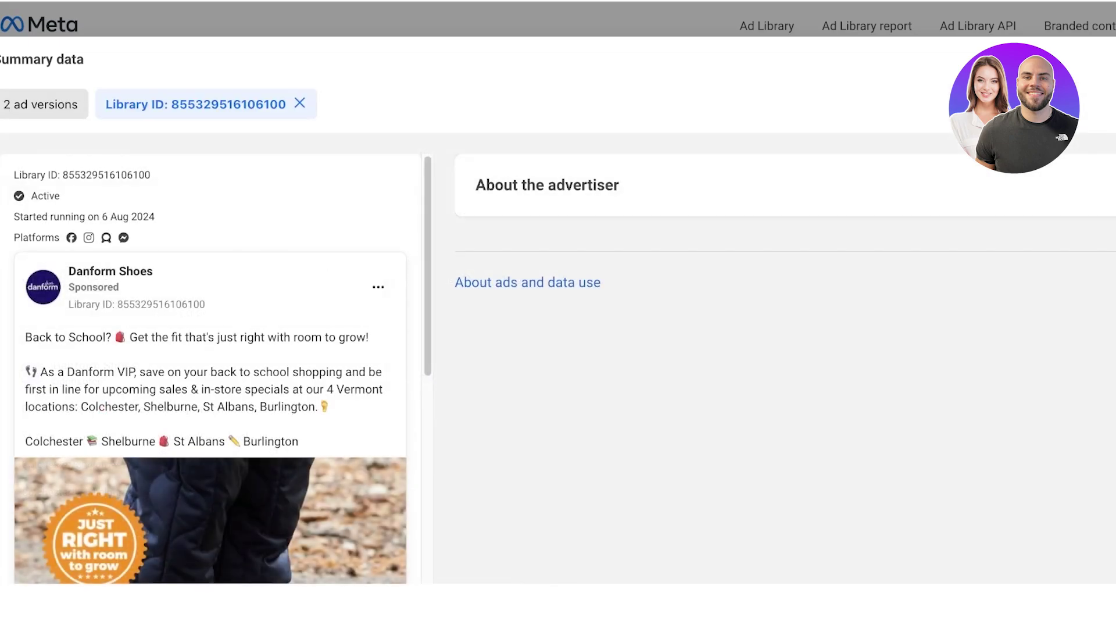
{"action": "scroll", "coordinate": [211, 368], "scroll_direction": "down", "scroll_amount": 6}
{"action": "scroll", "coordinate": [210, 368], "scroll_direction": "up", "scroll_amount": 6}
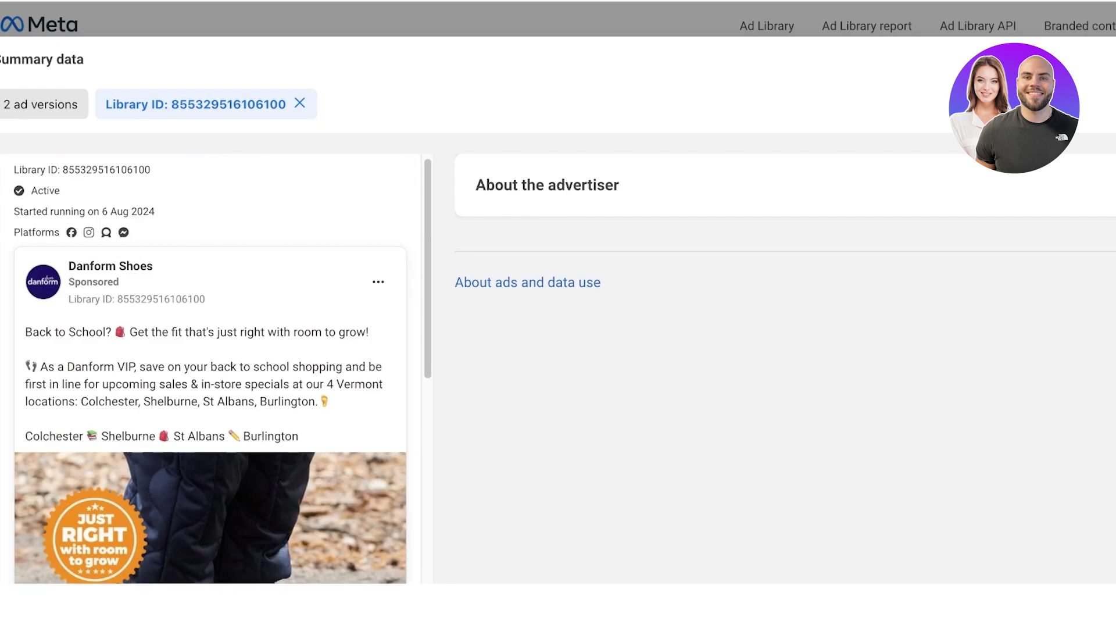
{"action": "left_click", "coordinate": [379, 287]}
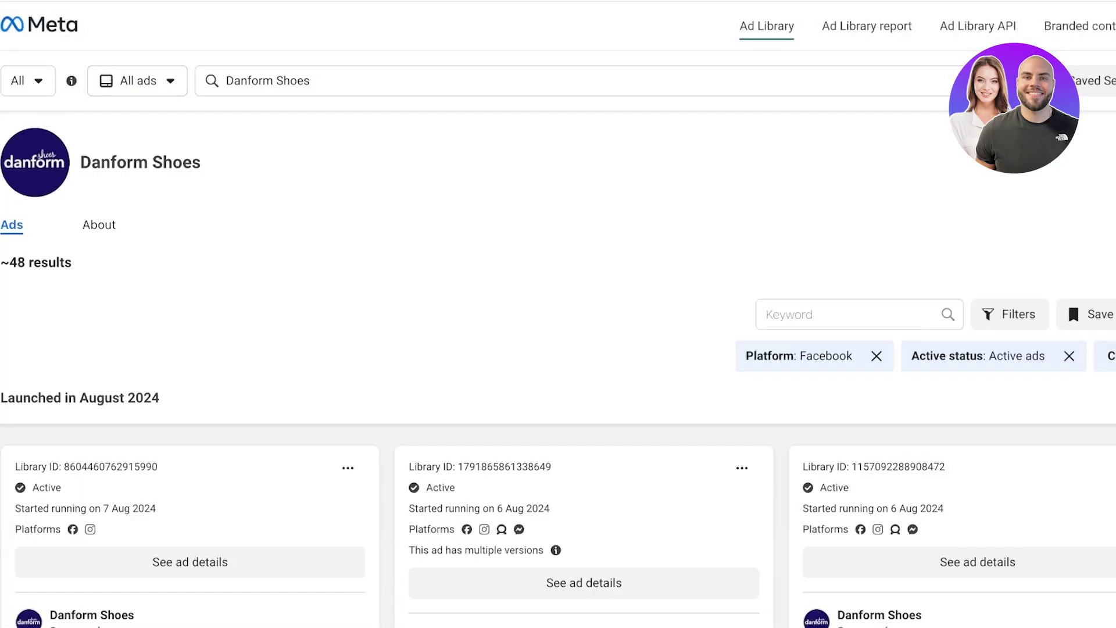
- Set the ad search country to United States
{"action": "left_click", "coordinate": [28, 81]}
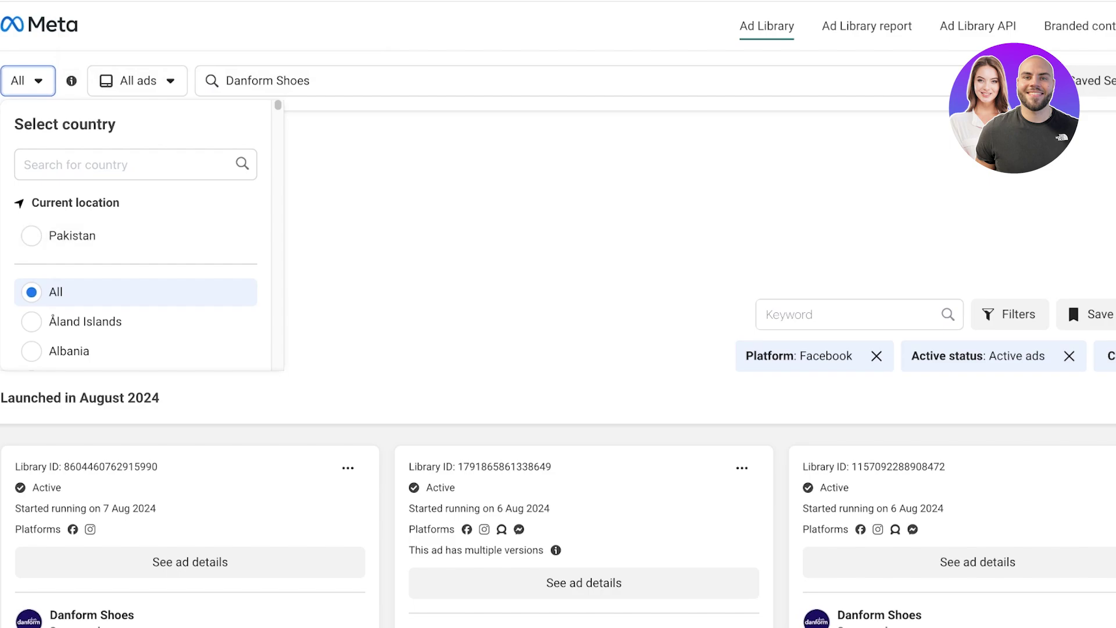
{"action": "left_click", "coordinate": [92, 165]}
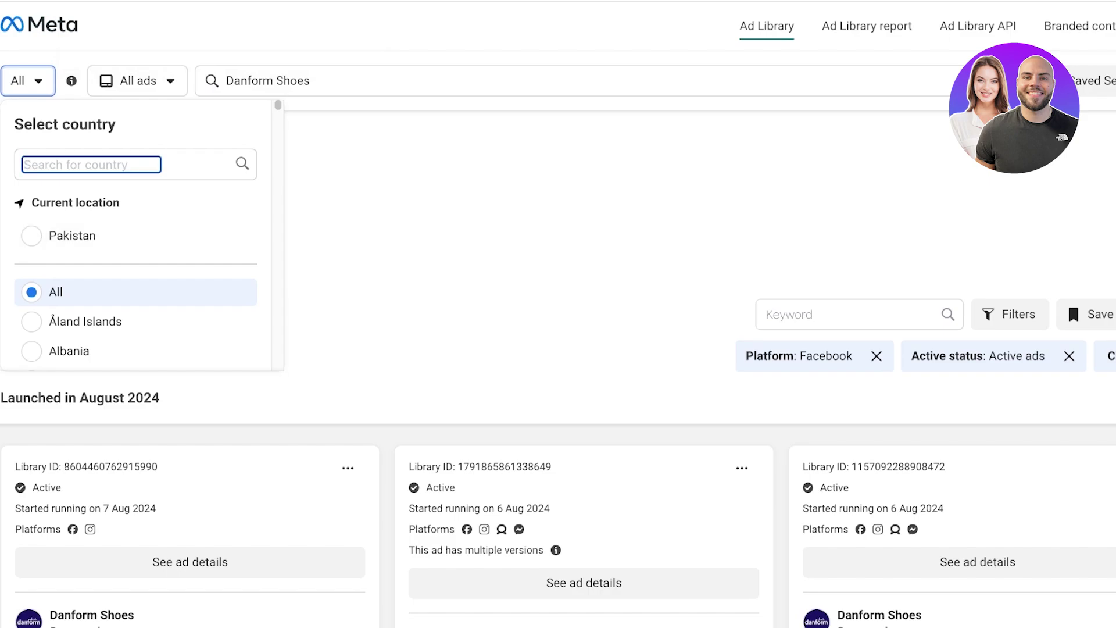
{"action": "type", "text": "usa"}
{"action": "key", "text": "BackSpace"}
{"action": "key", "text": "BackSpace"}
{"action": "key", "text": "BackSpace"}
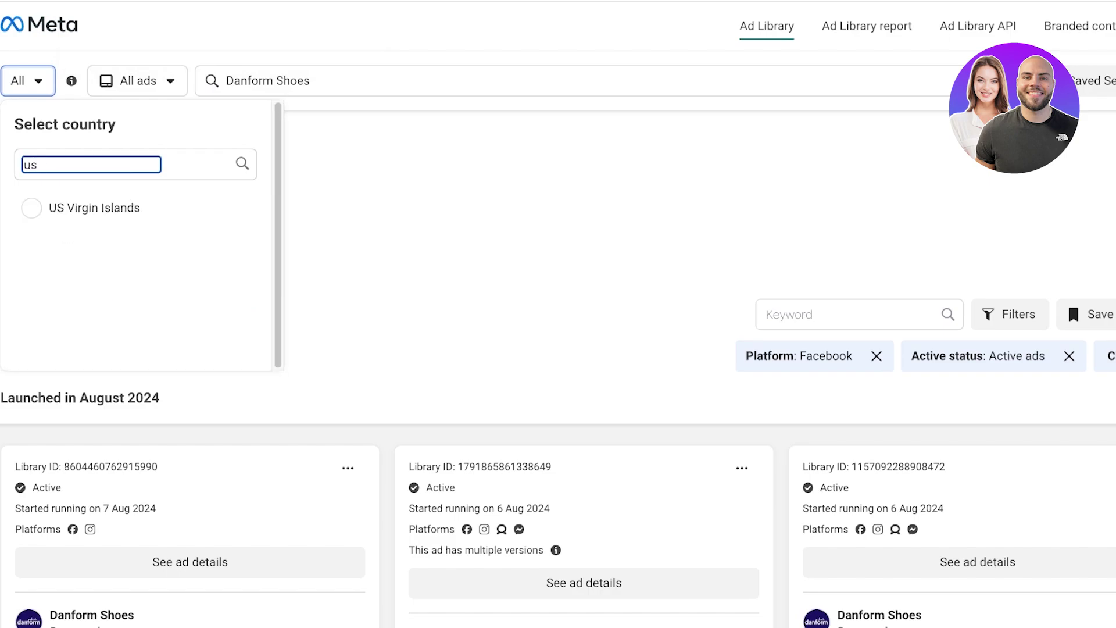
{"action": "type", "text": "vi"}
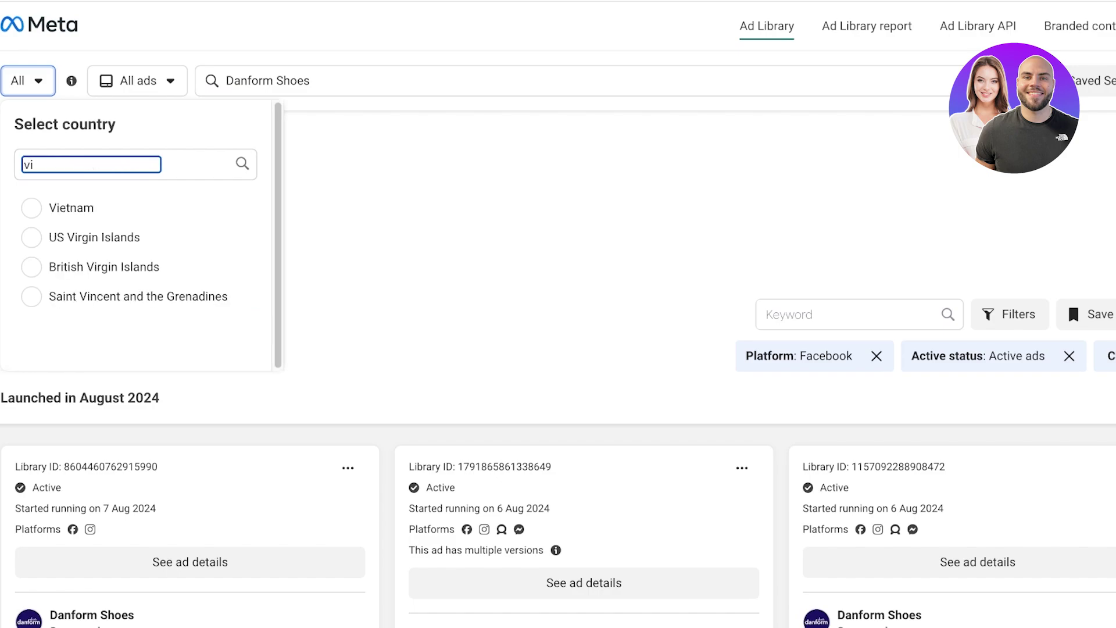
{"action": "key", "text": "BackSpace"}
{"action": "key", "text": "BackSpace"}
{"action": "type", "text": "Un"}
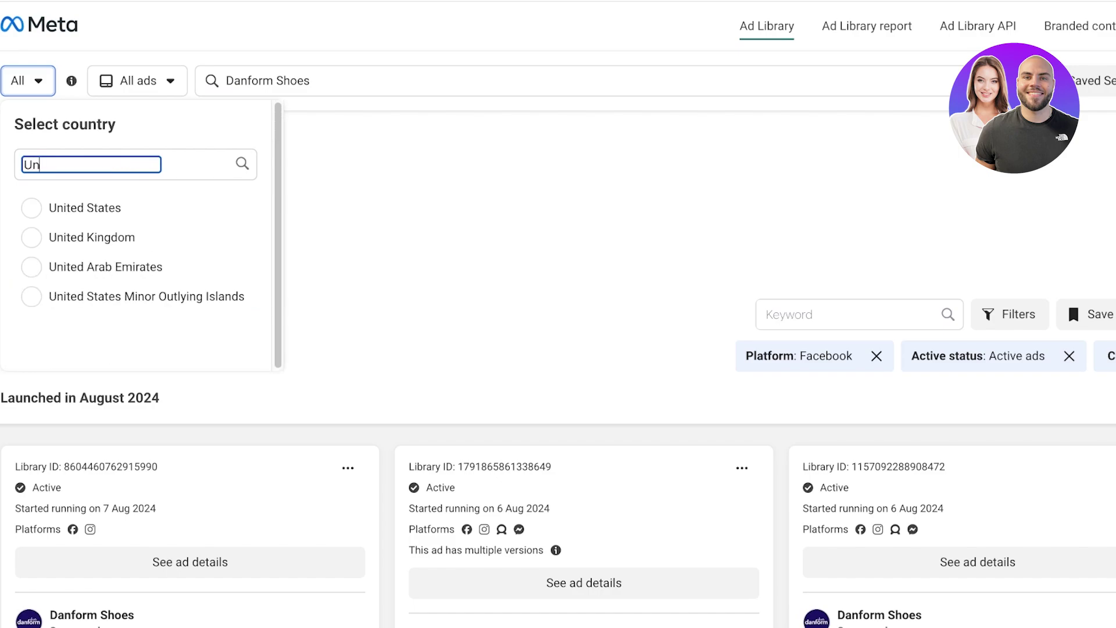
{"action": "type", "text": "i"}
{"action": "left_click", "coordinate": [85, 208]}
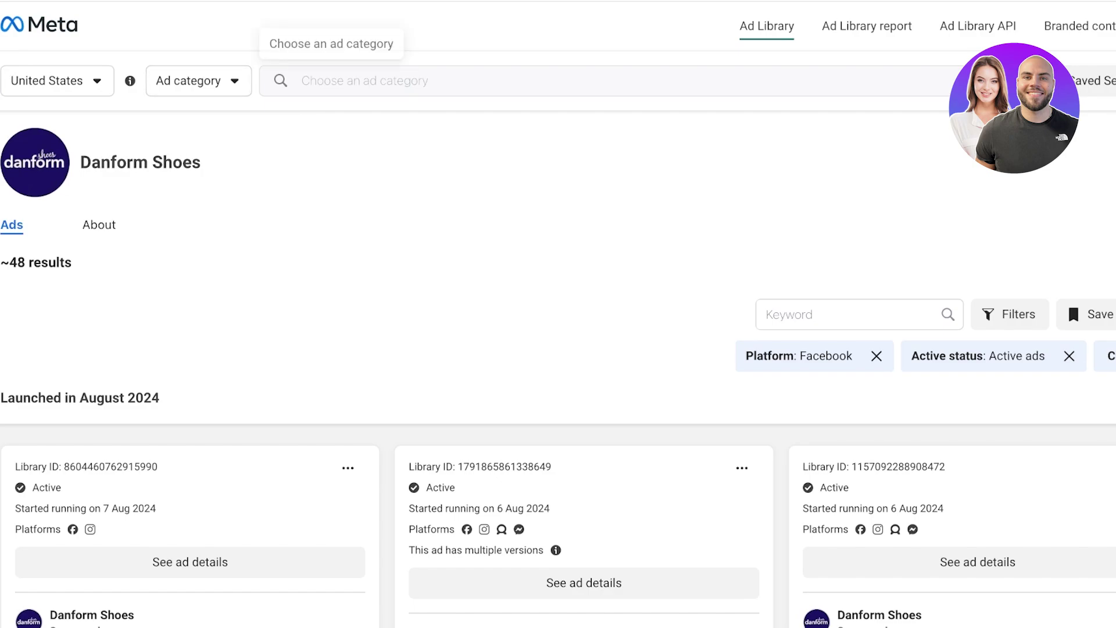
- Set the ad category to All ads and search for the keyword "Danform Shoes"
{"action": "left_click", "coordinate": [198, 81]}
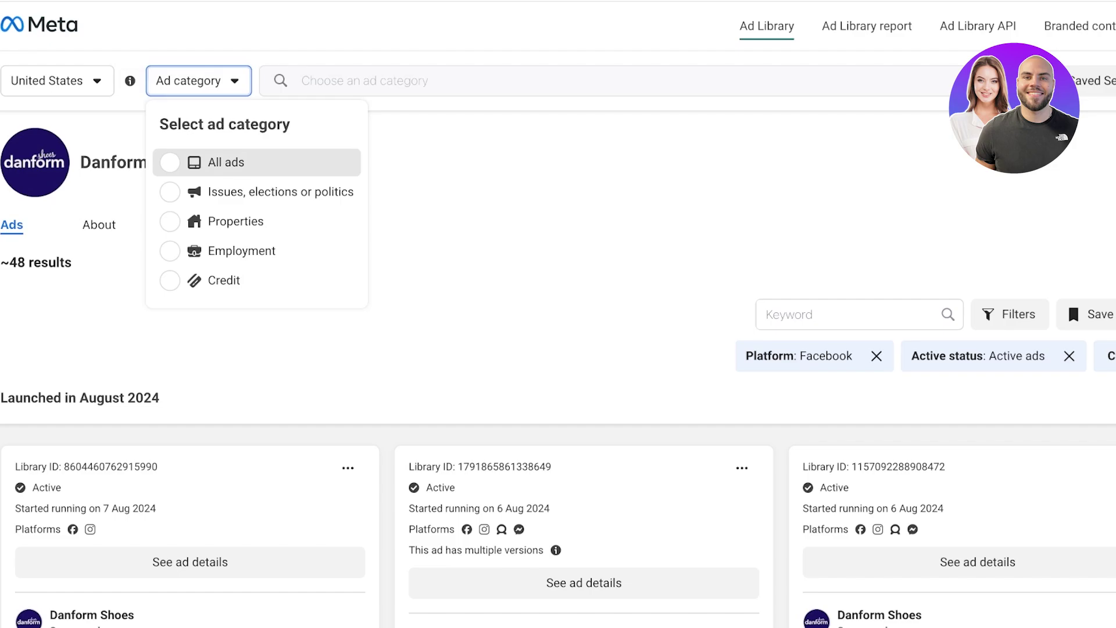
{"action": "left_click", "coordinate": [186, 162]}
{"action": "left_click", "coordinate": [372, 80]}
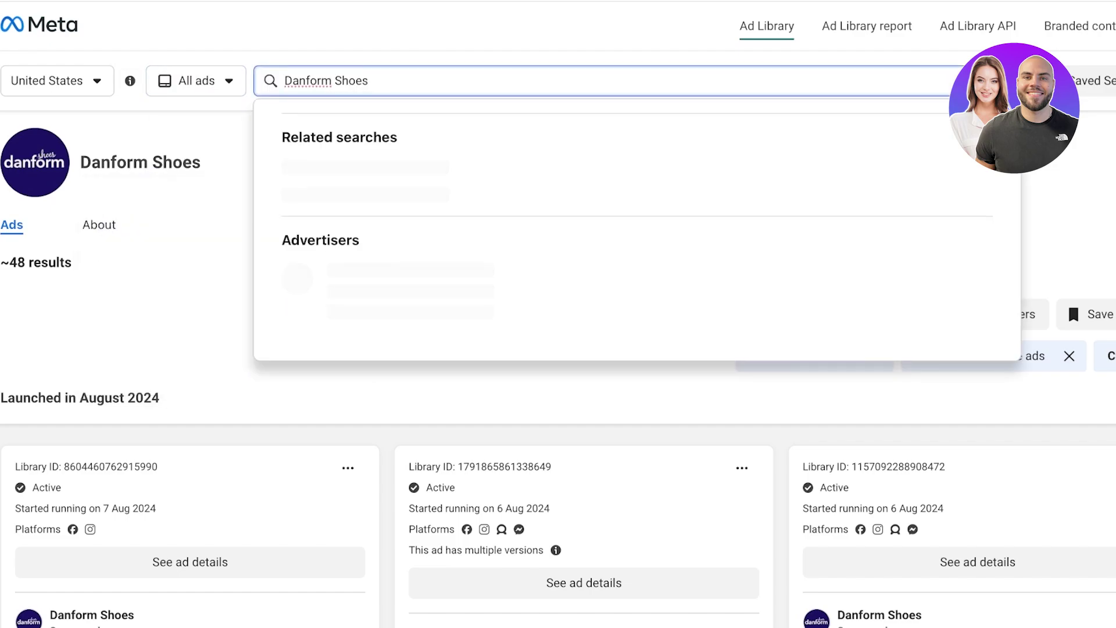
{"action": "key", "text": "Return"}
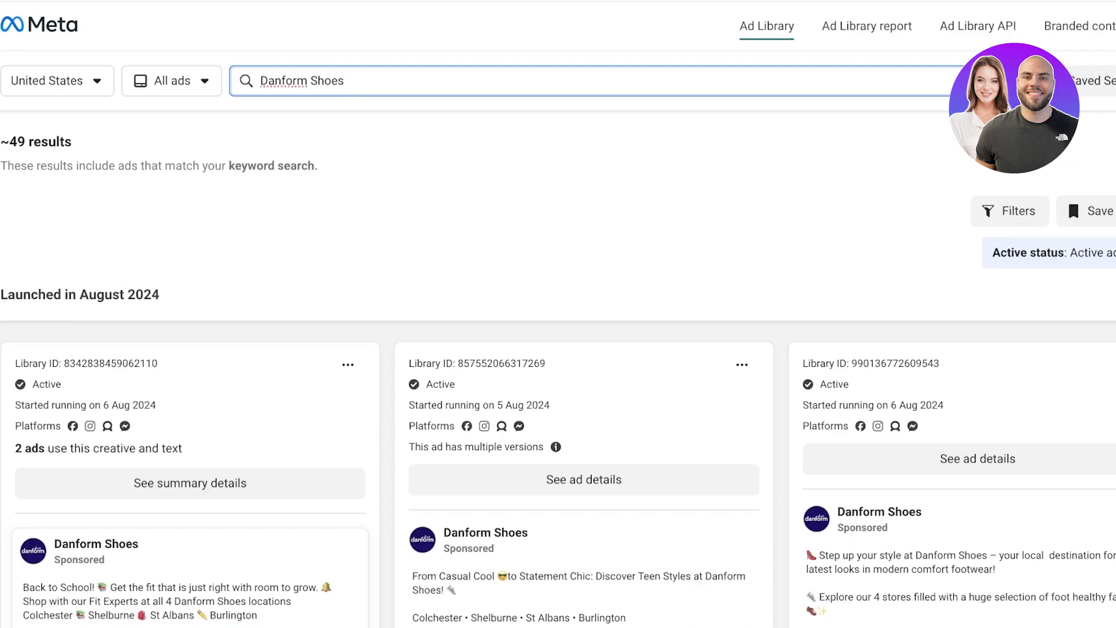
- Check the country choices for the Danform Shoes search, and look through the Meta Ad Library report page for Pakistan
{"action": "left_click", "coordinate": [57, 81]}
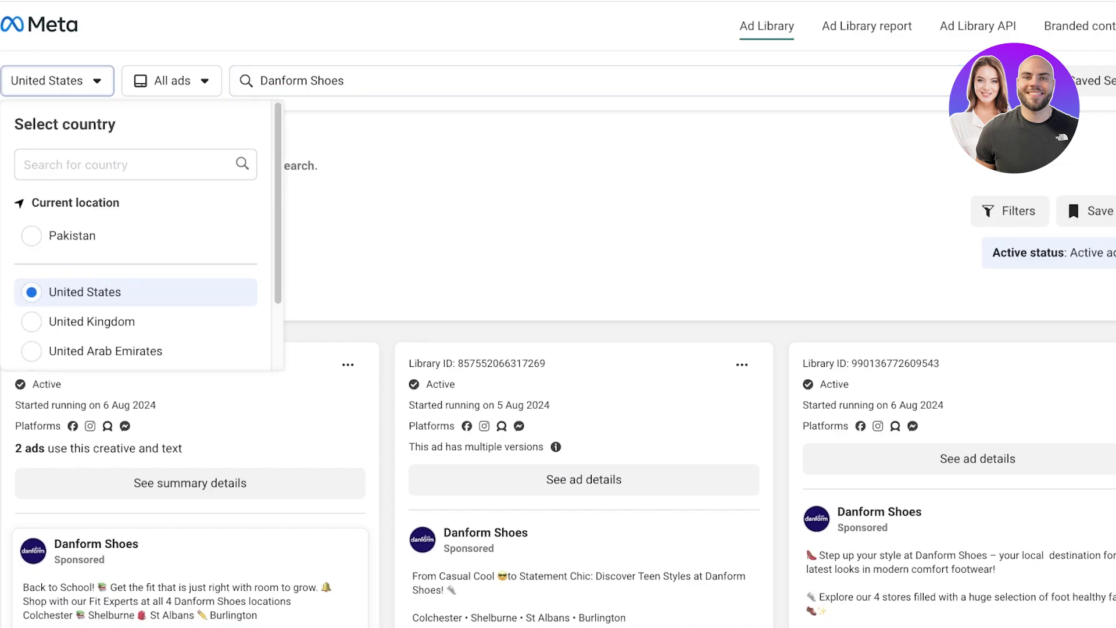
{"action": "scroll", "coordinate": [136, 235], "scroll_direction": "down", "scroll_amount": 5}
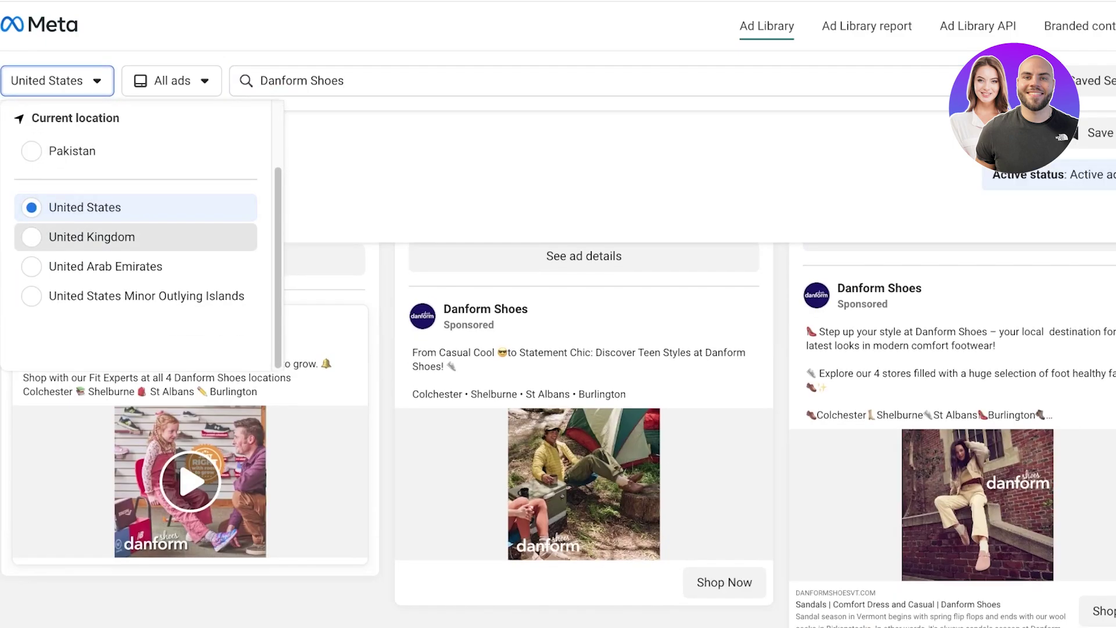
{"action": "left_click", "coordinate": [628, 319]}
{"action": "scroll", "coordinate": [558, 407], "scroll_direction": "up", "scroll_amount": 4}
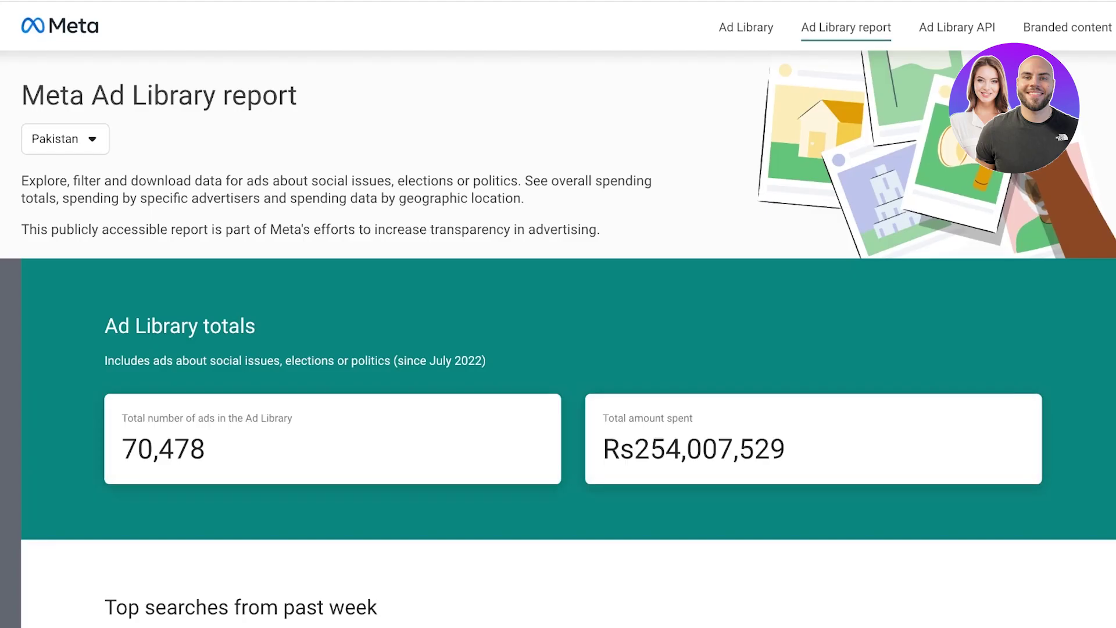
{"action": "scroll", "coordinate": [558, 349], "scroll_direction": "down", "scroll_amount": 7}
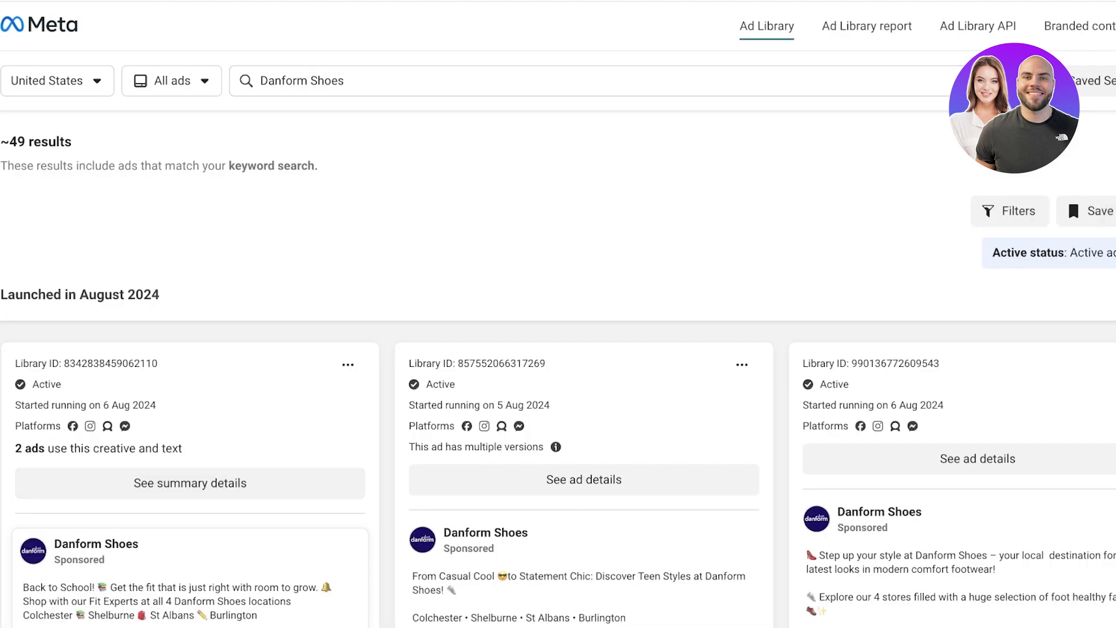
- Look over the Danform Shoes keyword results for the United States and review the available search filters without changing them
{"action": "scroll", "coordinate": [1068, 194], "scroll_direction": "down", "scroll_amount": 8}
{"action": "scroll", "coordinate": [1067, 195], "scroll_direction": "up", "scroll_amount": 3}
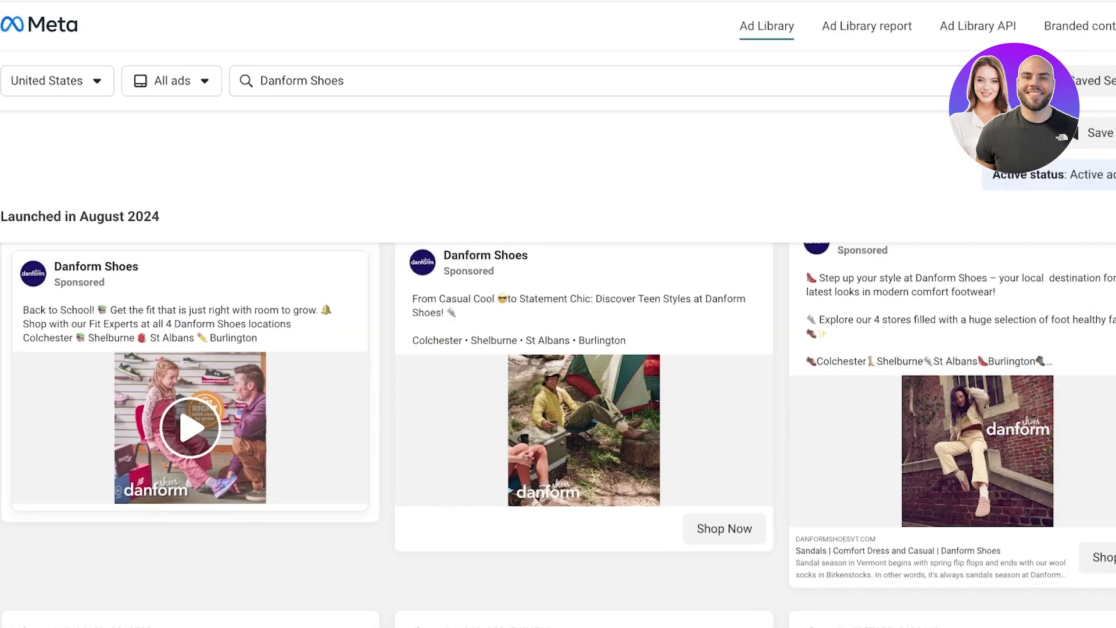
{"action": "left_click", "coordinate": [1114, 132]}
{"action": "scroll", "coordinate": [583, 272], "scroll_direction": "down", "scroll_amount": 2}
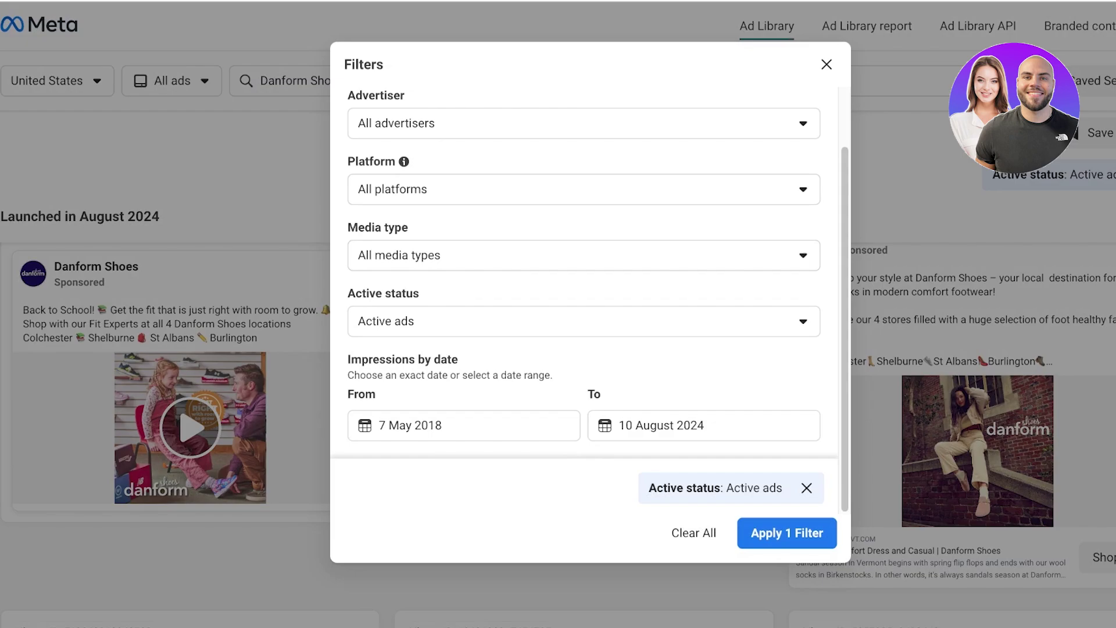
{"action": "left_click", "coordinate": [827, 64]}
- Return to the Ad Library start page and set the country to All and the ad category to All ads
{"action": "left_click", "coordinate": [1010, 81]}
{"action": "left_click", "coordinate": [581, 168]}
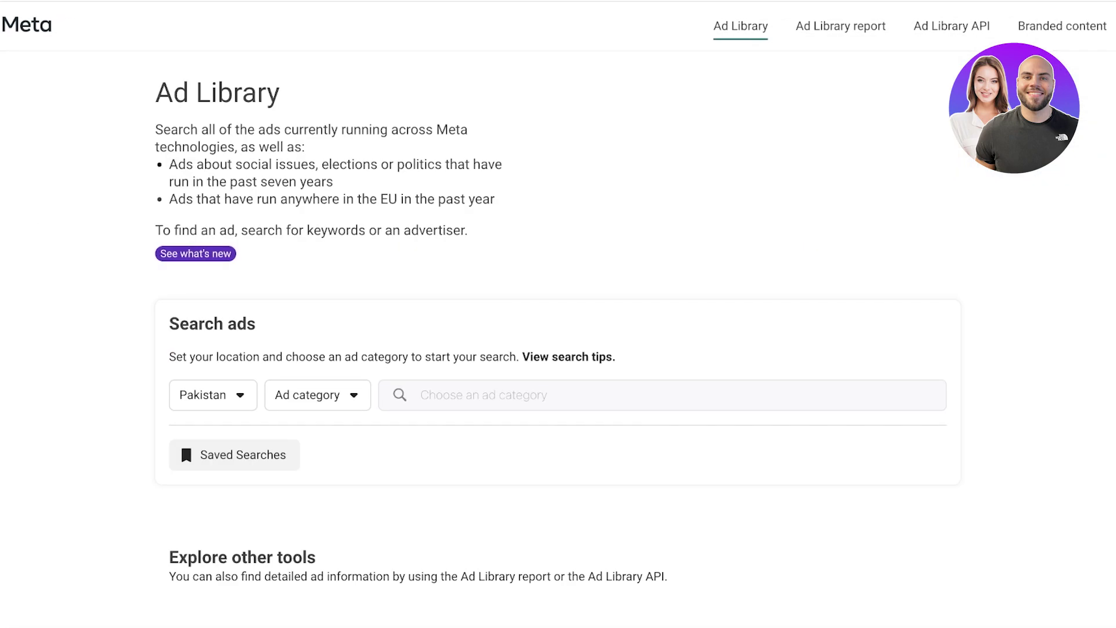
{"action": "left_click", "coordinate": [318, 396]}
{"action": "left_click", "coordinate": [213, 395]}
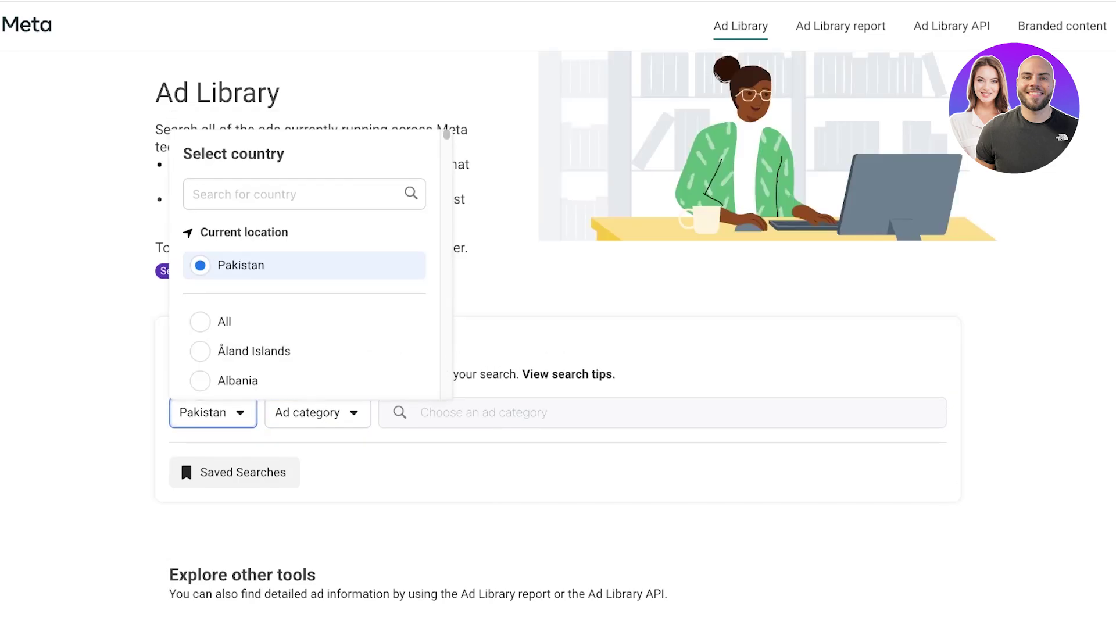
{"action": "left_click", "coordinate": [224, 322]}
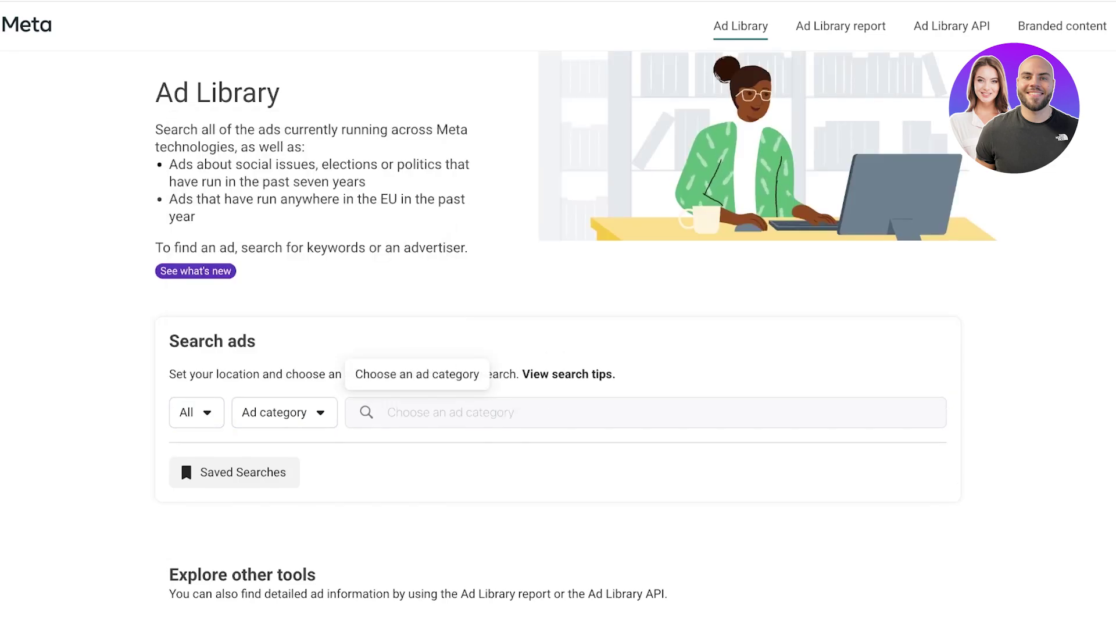
{"action": "left_click", "coordinate": [284, 412]}
{"action": "left_click", "coordinate": [302, 493]}
- Search the Ad Library for the keyword "winter boots"
{"action": "scroll", "coordinate": [558, 314], "scroll_direction": "down", "scroll_amount": 3}
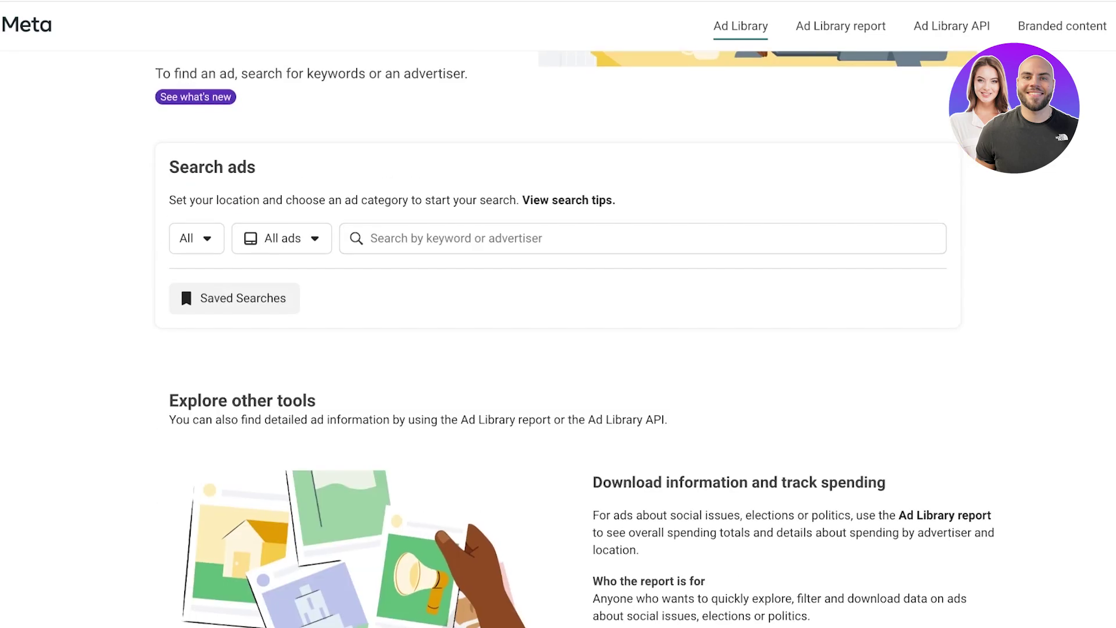
{"action": "scroll", "coordinate": [558, 314], "scroll_direction": "down", "scroll_amount": 1}
{"action": "scroll", "coordinate": [558, 314], "scroll_direction": "up", "scroll_amount": 1}
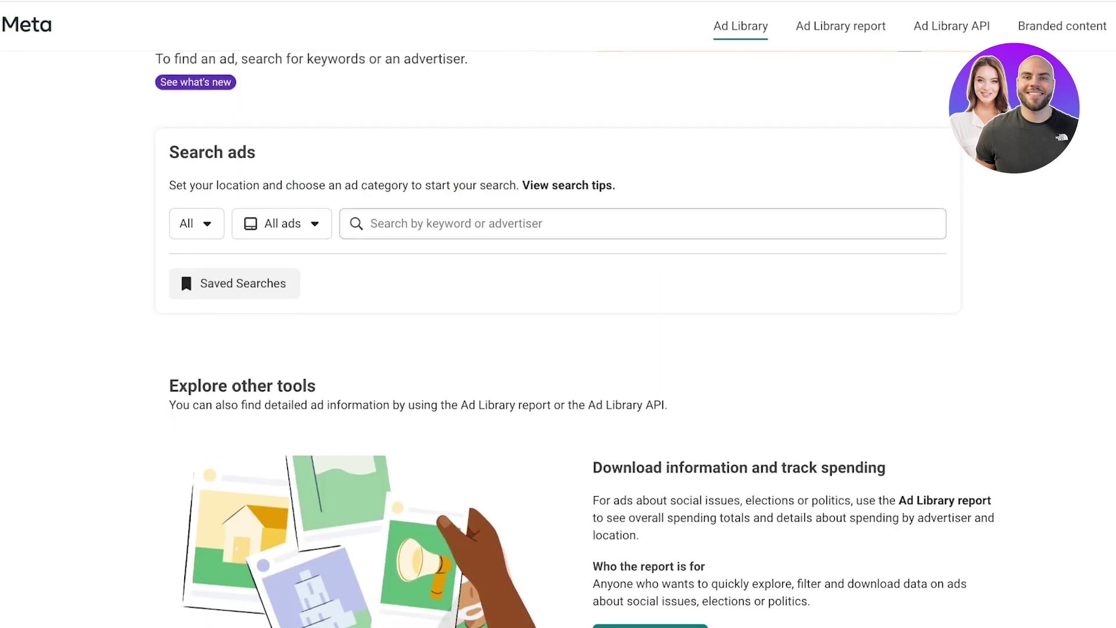
{"action": "left_click", "coordinate": [558, 224]}
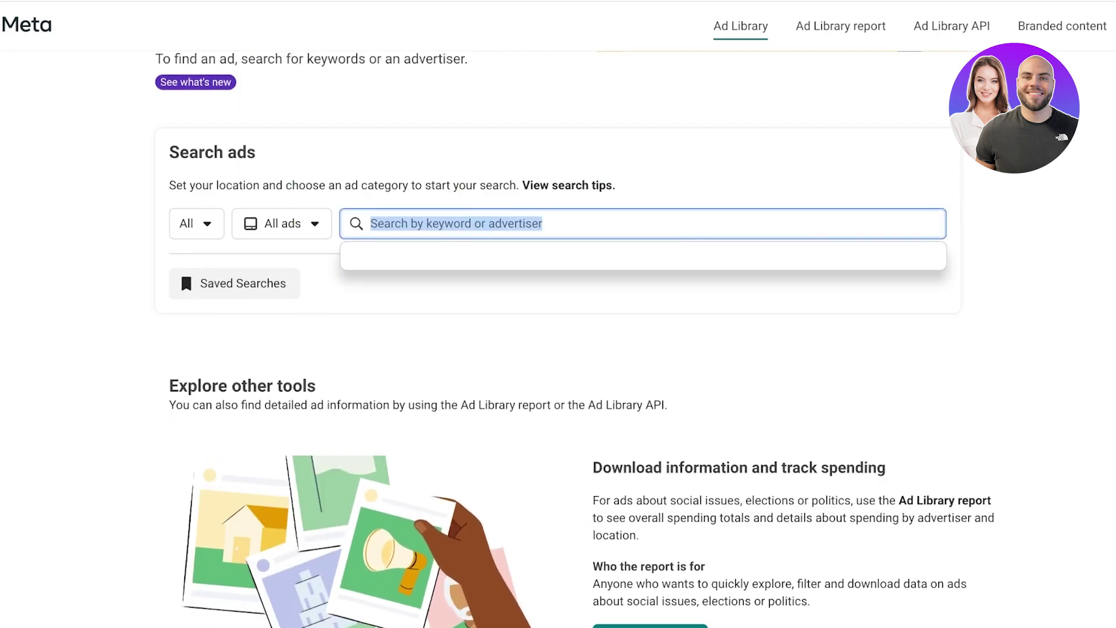
{"action": "type", "text": "winter b"}
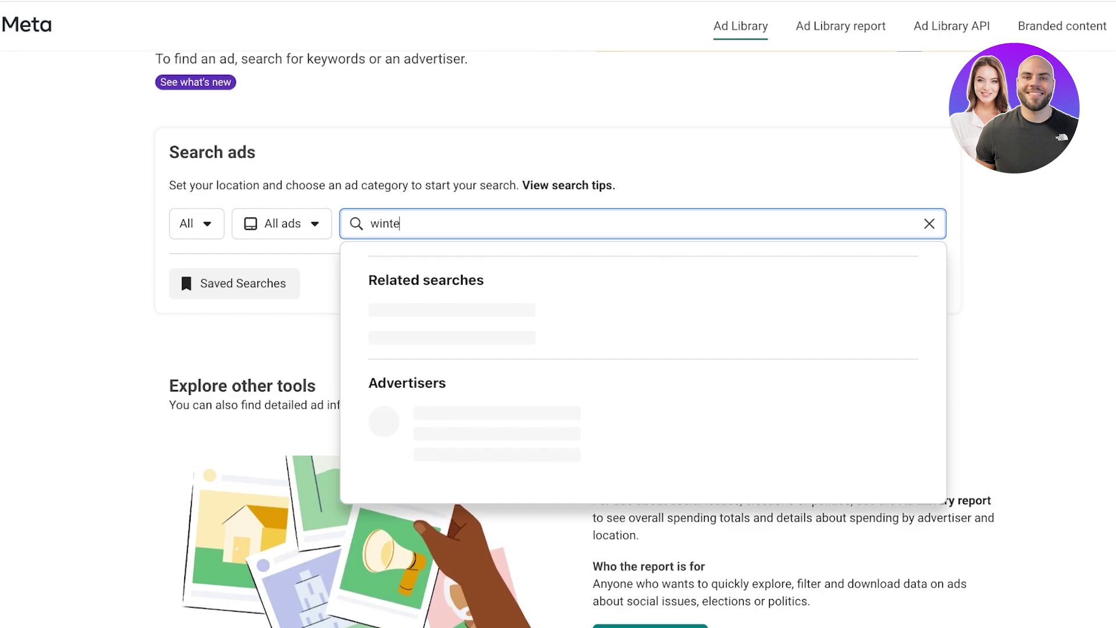
{"action": "type", "text": "oots"}
{"action": "key", "text": "Return"}
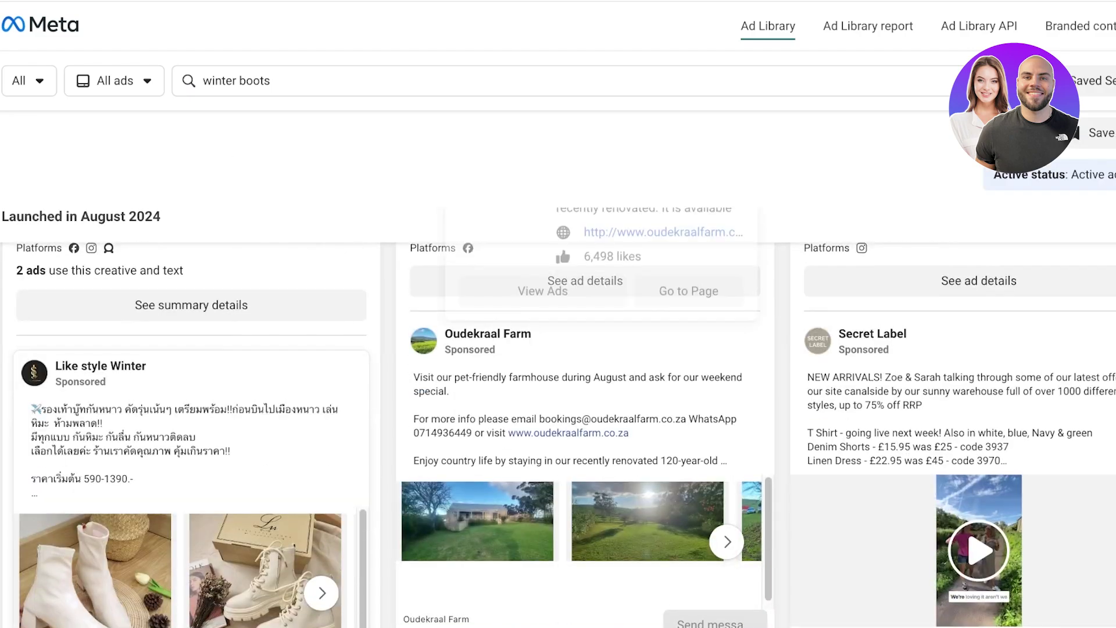
- Examine the winter boots ads launched in August 2024, including their advertisers, start dates, copy and creatives
{"action": "scroll", "coordinate": [559, 431], "scroll_direction": "down", "scroll_amount": 6}
{"action": "scroll", "coordinate": [558, 431], "scroll_direction": "up", "scroll_amount": 7}
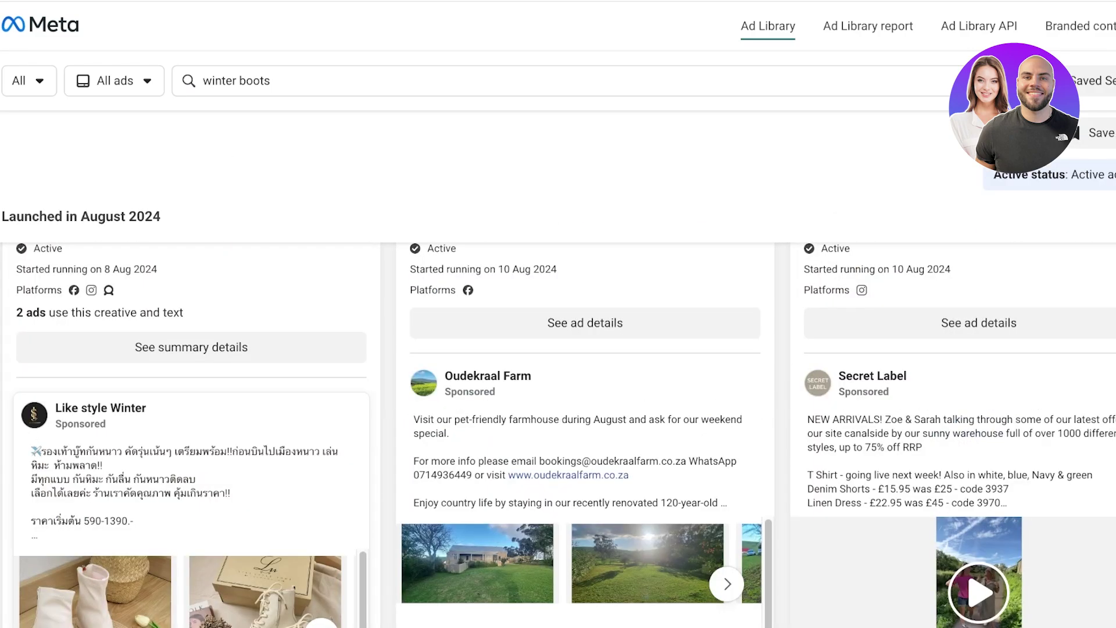
{"action": "scroll", "coordinate": [558, 430], "scroll_direction": "up", "scroll_amount": 3}
{"action": "scroll", "coordinate": [558, 430], "scroll_direction": "down", "scroll_amount": 3}
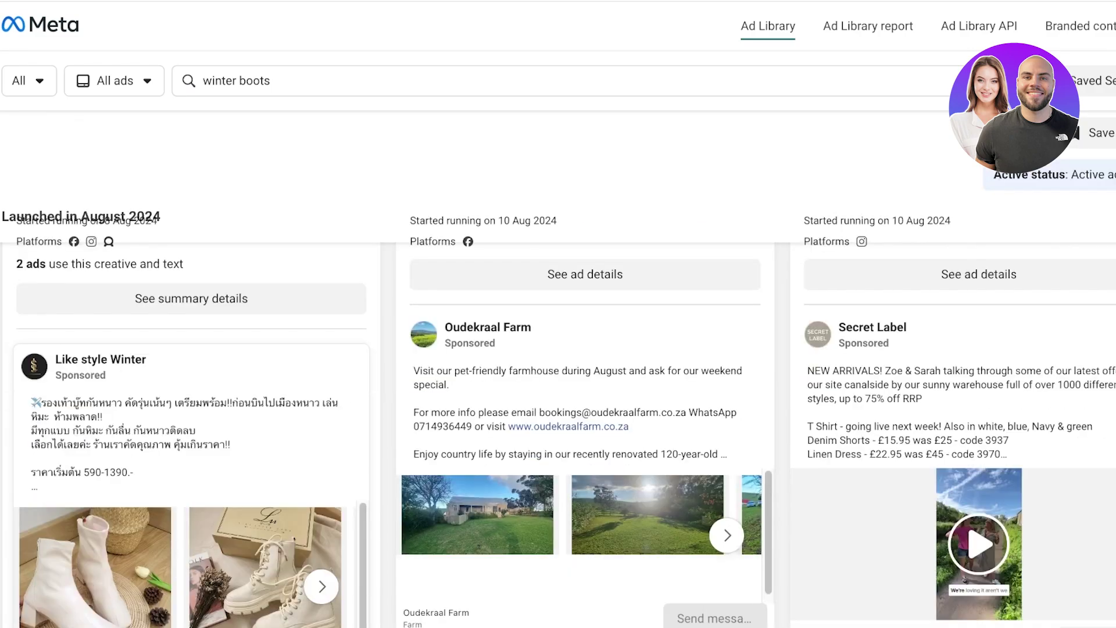
- Open the Facebook page of the advertiser Secret Label and look over its intro, photos and recent posts
{"action": "mouse_move", "coordinate": [872, 327]}
{"action": "scroll", "coordinate": [872, 327], "scroll_direction": "up", "scroll_amount": 3}
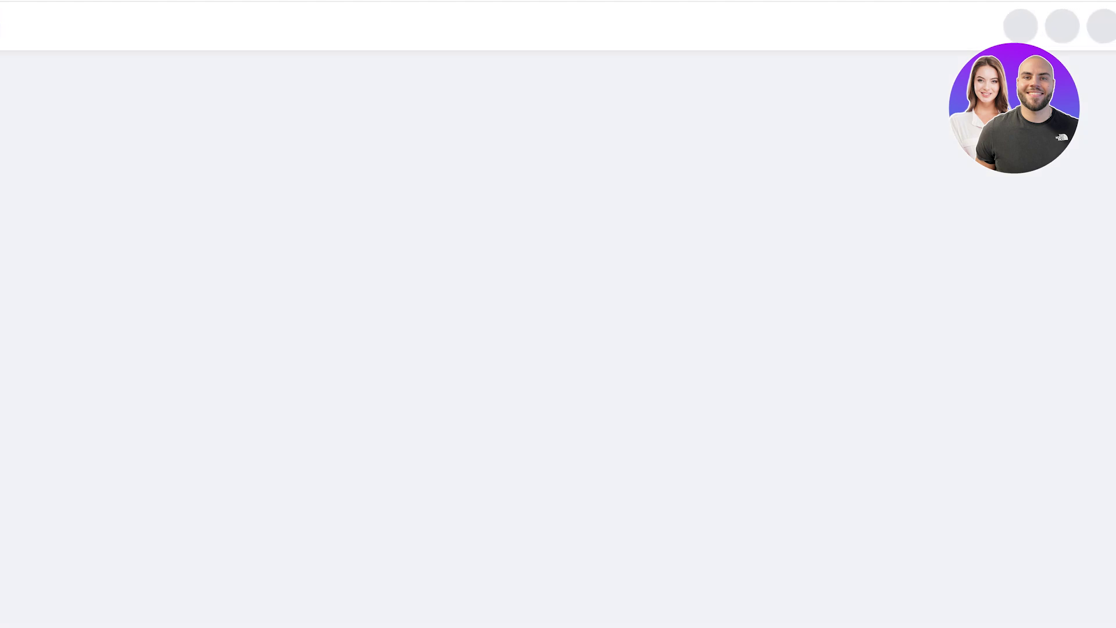
{"action": "scroll", "coordinate": [558, 337], "scroll_direction": "down", "scroll_amount": 6}
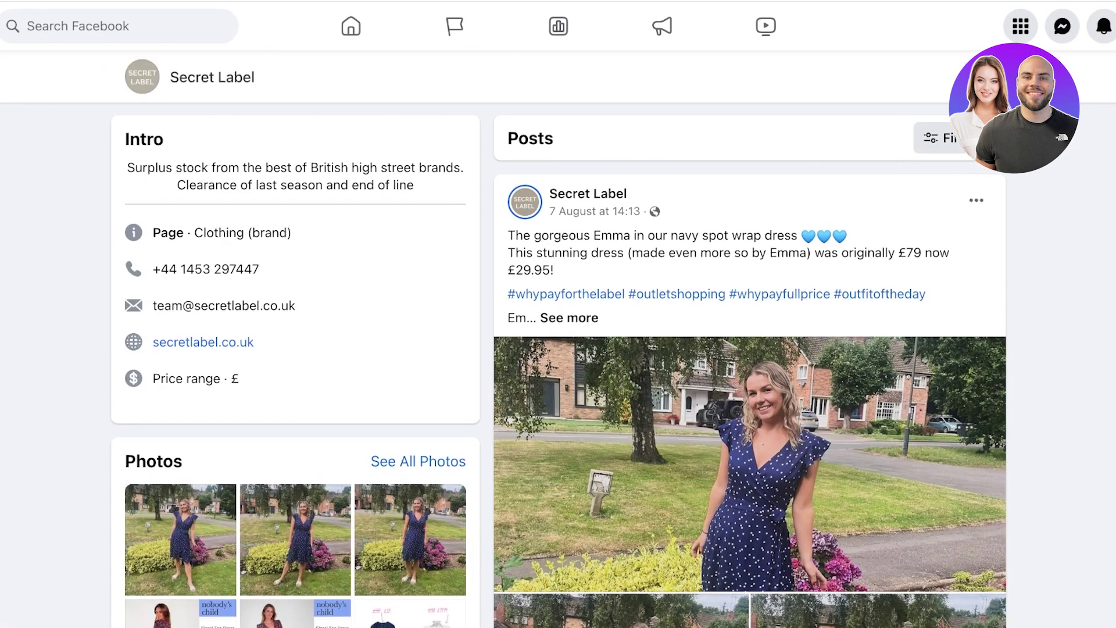
{"action": "scroll", "coordinate": [750, 365], "scroll_direction": "down", "scroll_amount": 10}
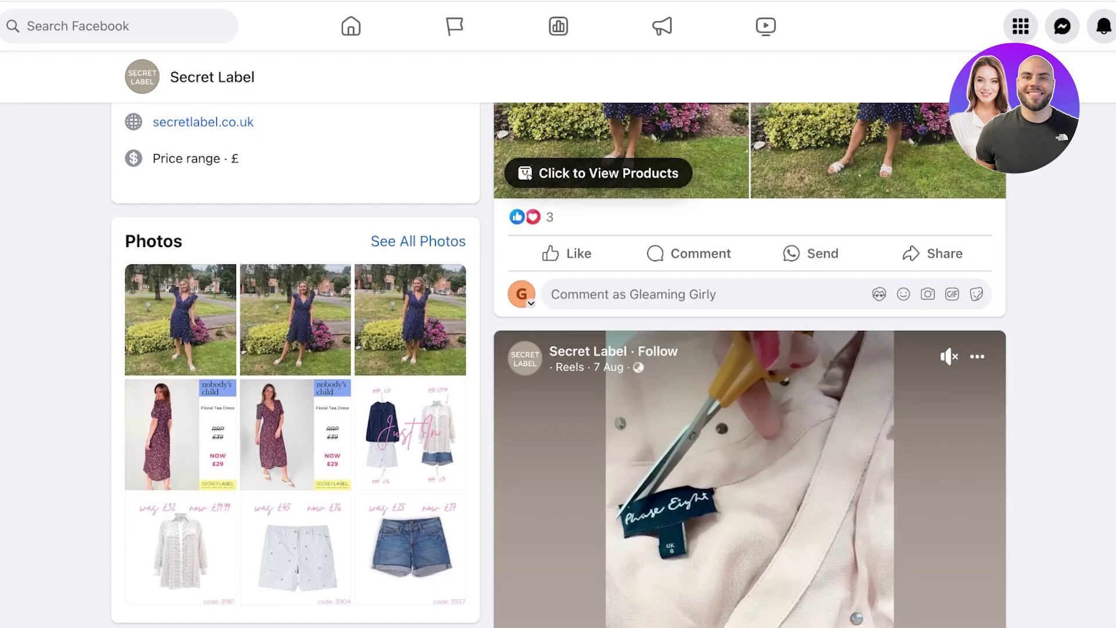
{"action": "scroll", "coordinate": [580, 246], "scroll_direction": "up", "scroll_amount": 5}
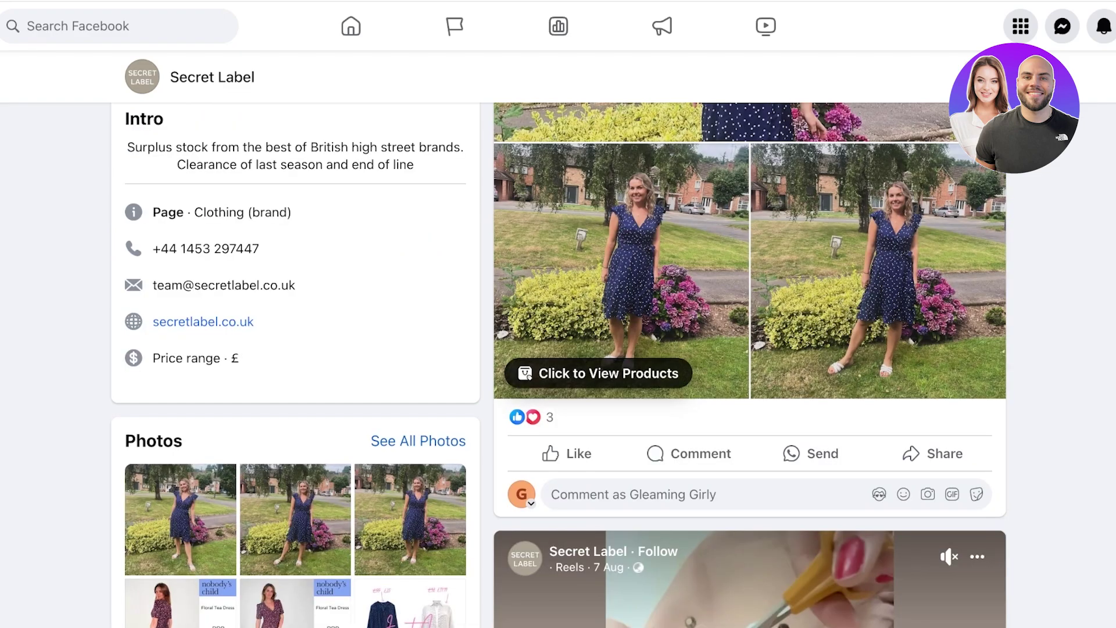
{"action": "scroll", "coordinate": [558, 338], "scroll_direction": "up", "scroll_amount": 7}
{"action": "scroll", "coordinate": [558, 337], "scroll_direction": "down", "scroll_amount": 12}
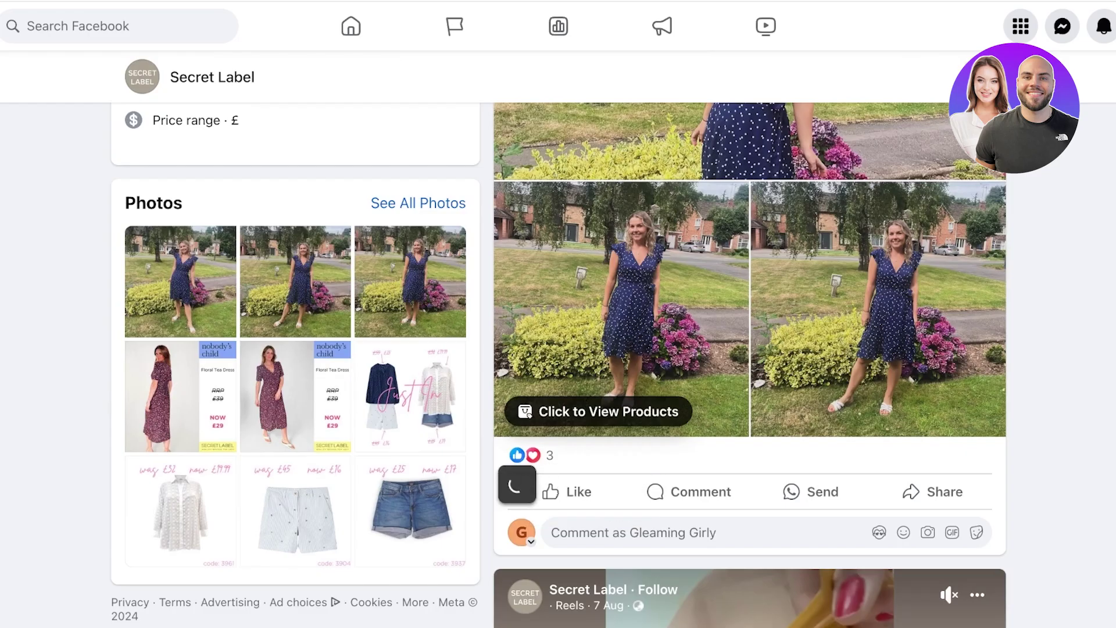
- Inspect who reacted to Secret Label's 7 August navy spot wrap dress post and preview their profile details
{"action": "left_click", "coordinate": [549, 455]}
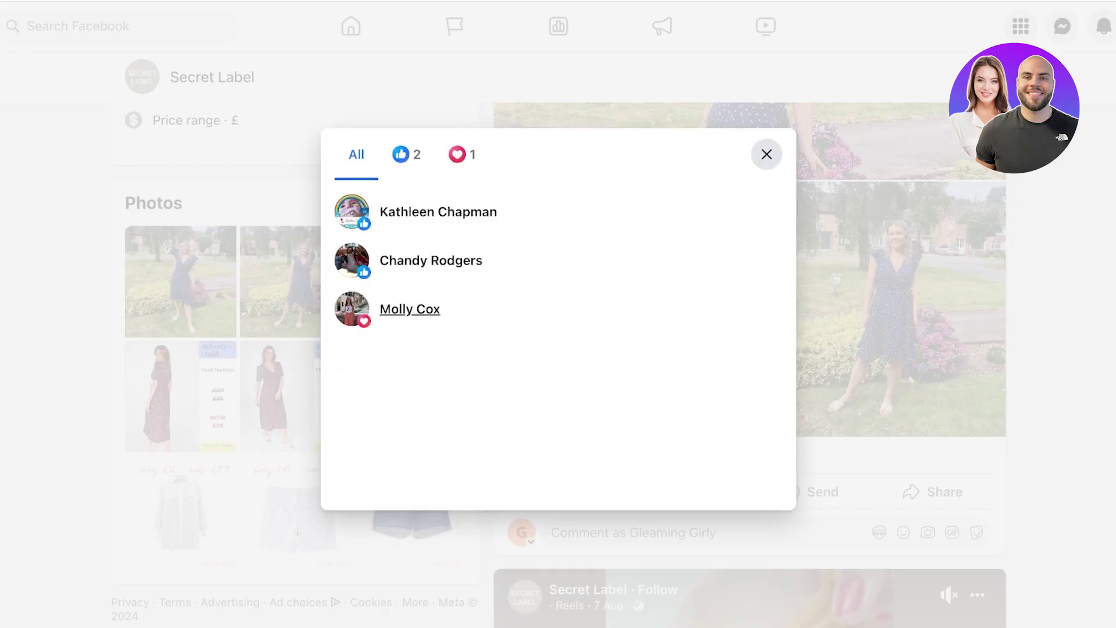
{"action": "mouse_move", "coordinate": [410, 309]}
{"action": "mouse_move", "coordinate": [431, 260]}
{"action": "left_click_drag", "start_coordinate": [469, 336], "coordinate": [544, 336]}
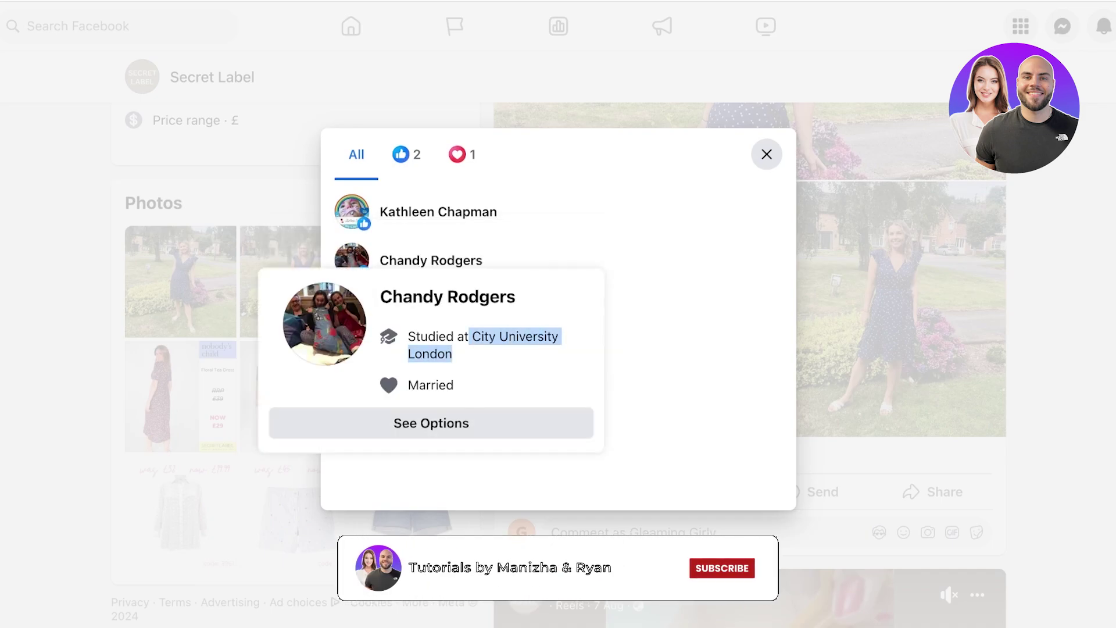
{"action": "left_click", "coordinate": [767, 155]}
- Check the list of people who liked Secret Label's 28 July floral tea dress post
{"action": "scroll", "coordinate": [750, 360], "scroll_direction": "down", "scroll_amount": 10}
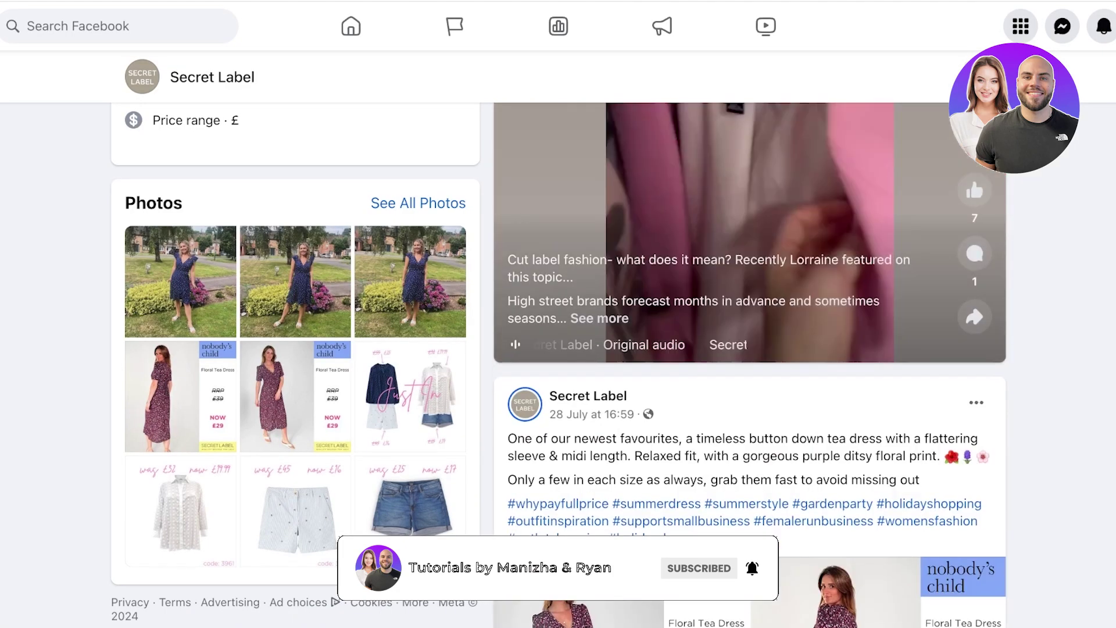
{"action": "scroll", "coordinate": [750, 364], "scroll_direction": "down", "scroll_amount": 6}
{"action": "left_click", "coordinate": [518, 299]}
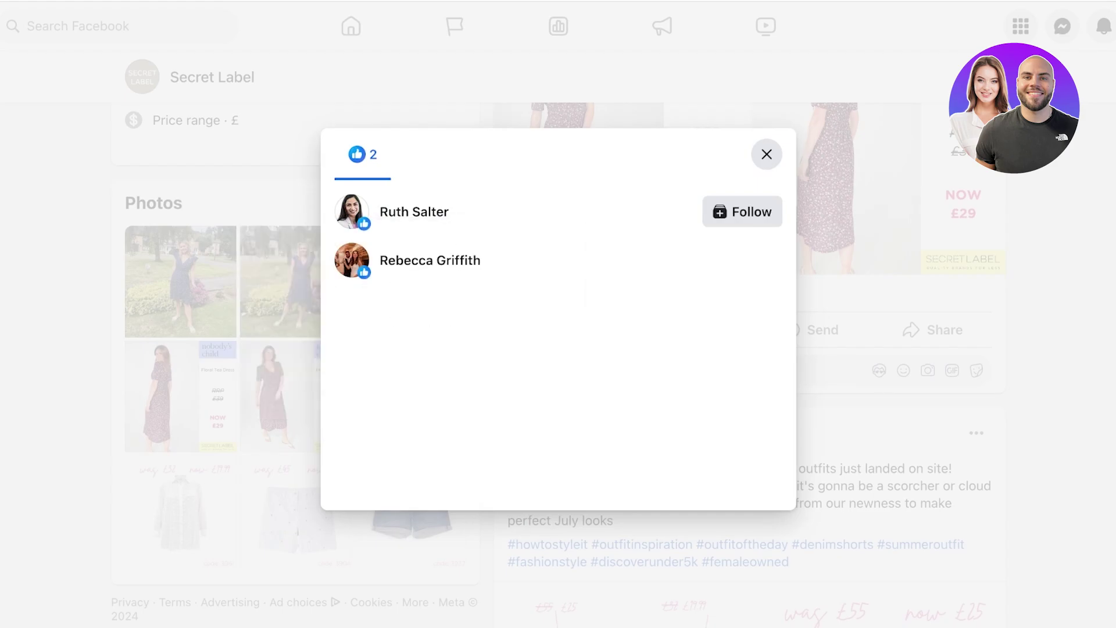
{"action": "left_click", "coordinate": [767, 154]}
- Inspect the profile details of the people who liked Secret Label's Spot Wrap Dress post with the Call now option
{"action": "scroll", "coordinate": [750, 364], "scroll_direction": "down", "scroll_amount": 10}
{"action": "scroll", "coordinate": [750, 349], "scroll_direction": "down", "scroll_amount": 8}
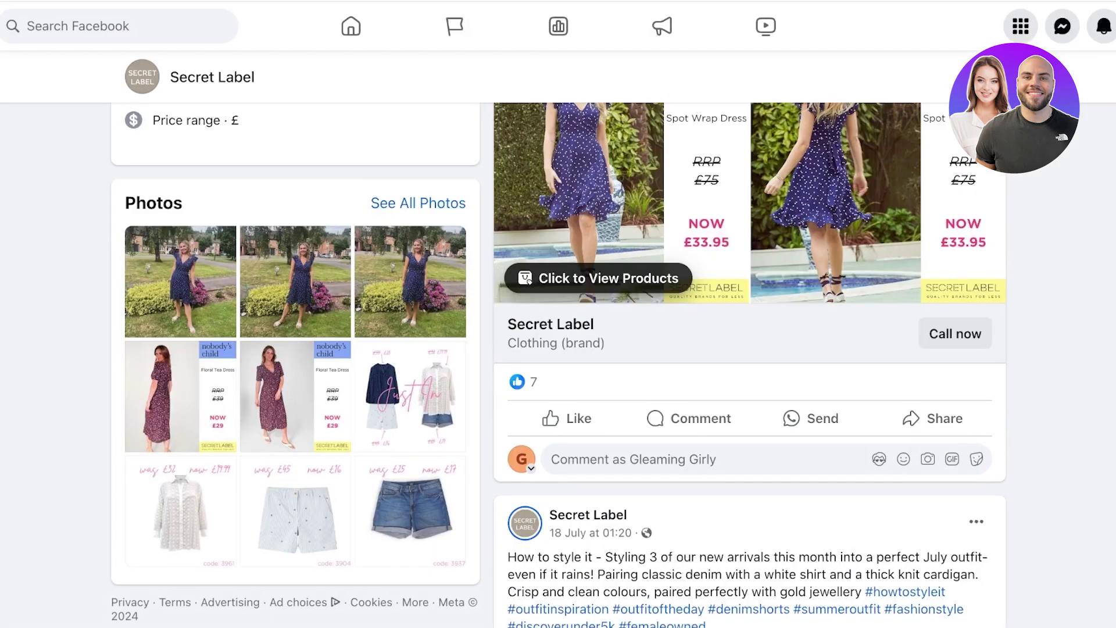
{"action": "left_click", "coordinate": [516, 381]}
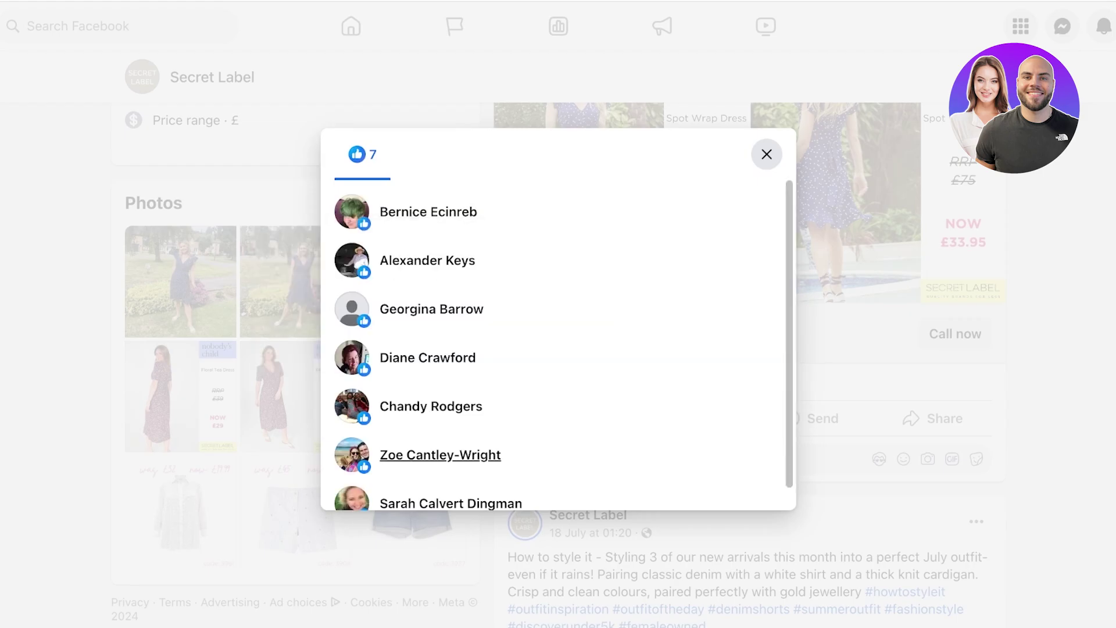
{"action": "mouse_move", "coordinate": [440, 455]}
{"action": "mouse_move", "coordinate": [427, 260]}
{"action": "mouse_move", "coordinate": [431, 309]}
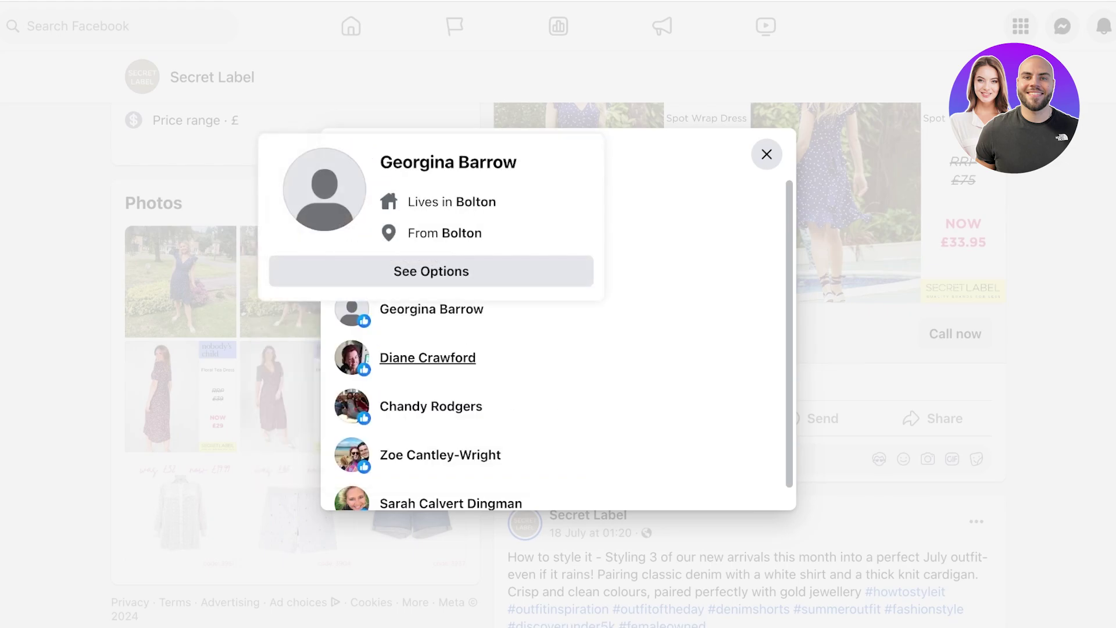
{"action": "mouse_move", "coordinate": [428, 358]}
{"action": "mouse_move", "coordinate": [431, 406]}
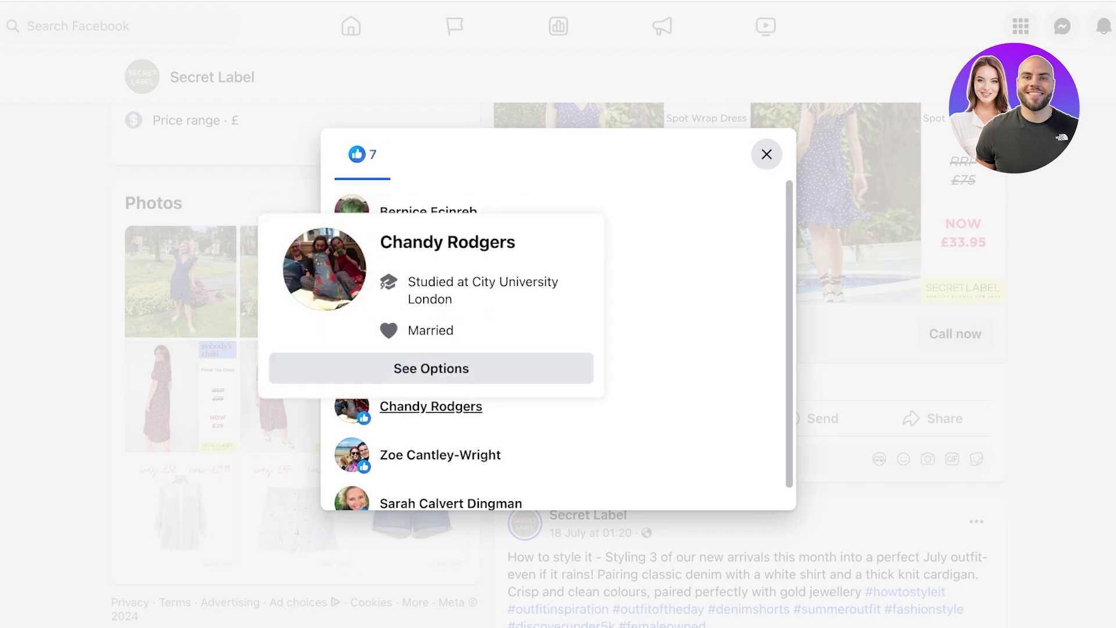
{"action": "scroll", "coordinate": [431, 406], "scroll_direction": "down", "scroll_amount": 1}
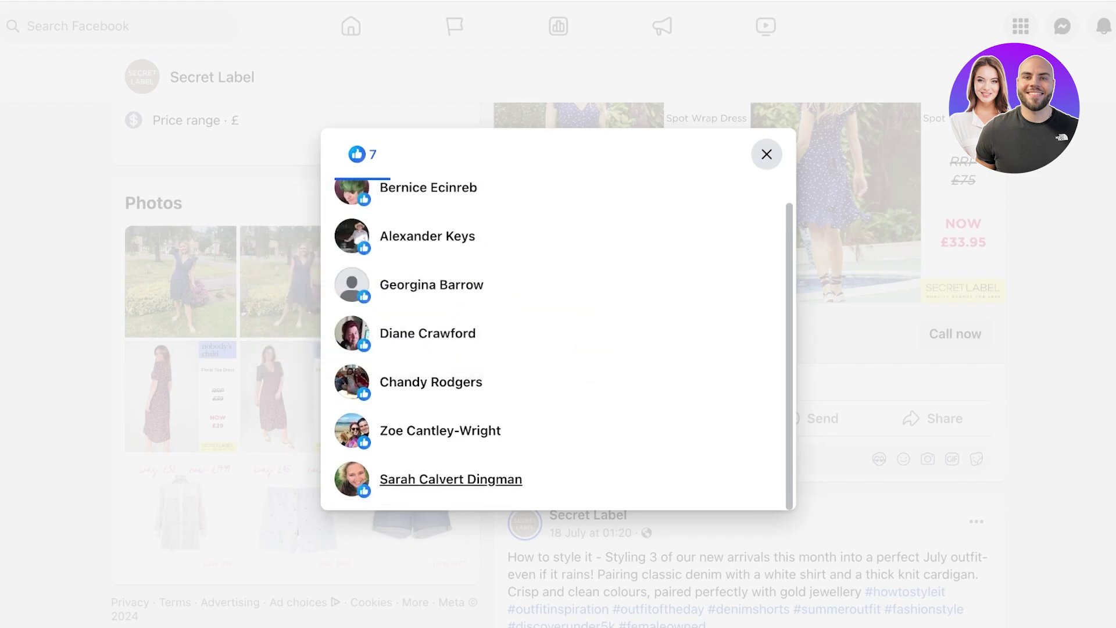
{"action": "left_click", "coordinate": [767, 154]}
- Look through Secret Label's June posts and check the reactions on the summer maxi dress post
{"action": "scroll", "coordinate": [766, 155], "scroll_direction": "down", "scroll_amount": 15}
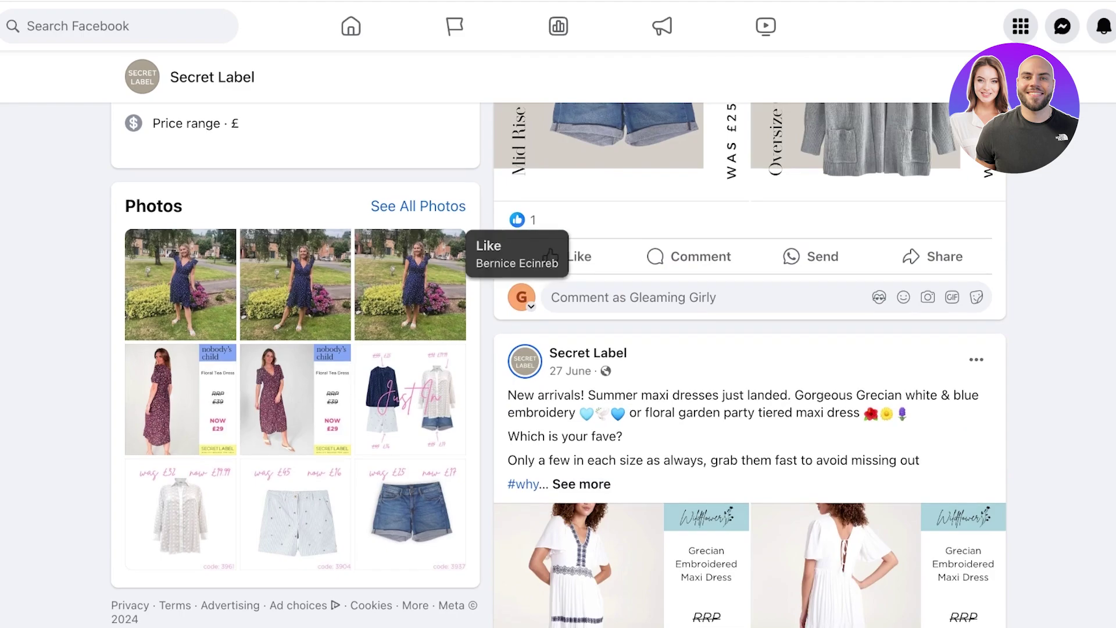
{"action": "scroll", "coordinate": [551, 256], "scroll_direction": "down", "scroll_amount": 10}
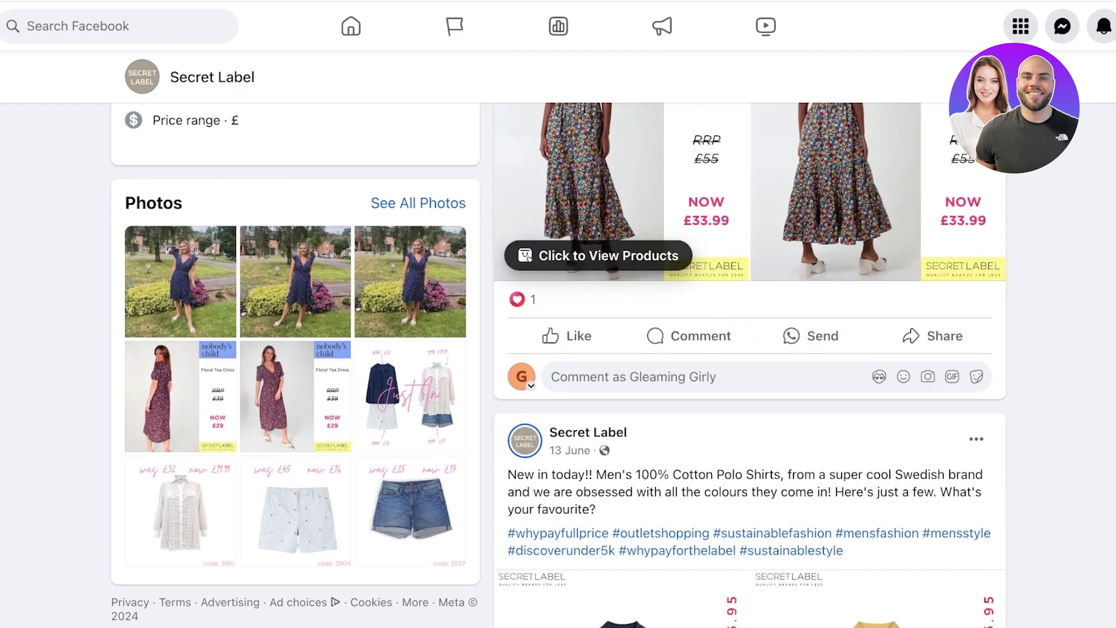
{"action": "left_click", "coordinate": [521, 299]}
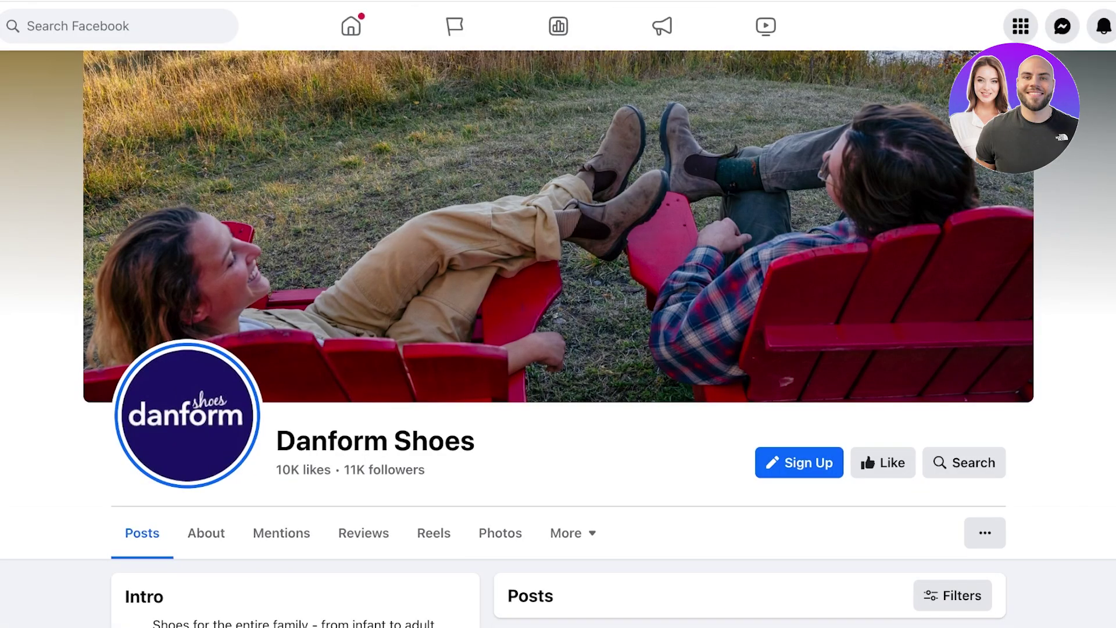
- On the Danform Shoes Facebook page, inspect the profile details of people who reacted to the "Advanced to Finals" post
{"action": "scroll", "coordinate": [559, 349], "scroll_direction": "down", "scroll_amount": 10}
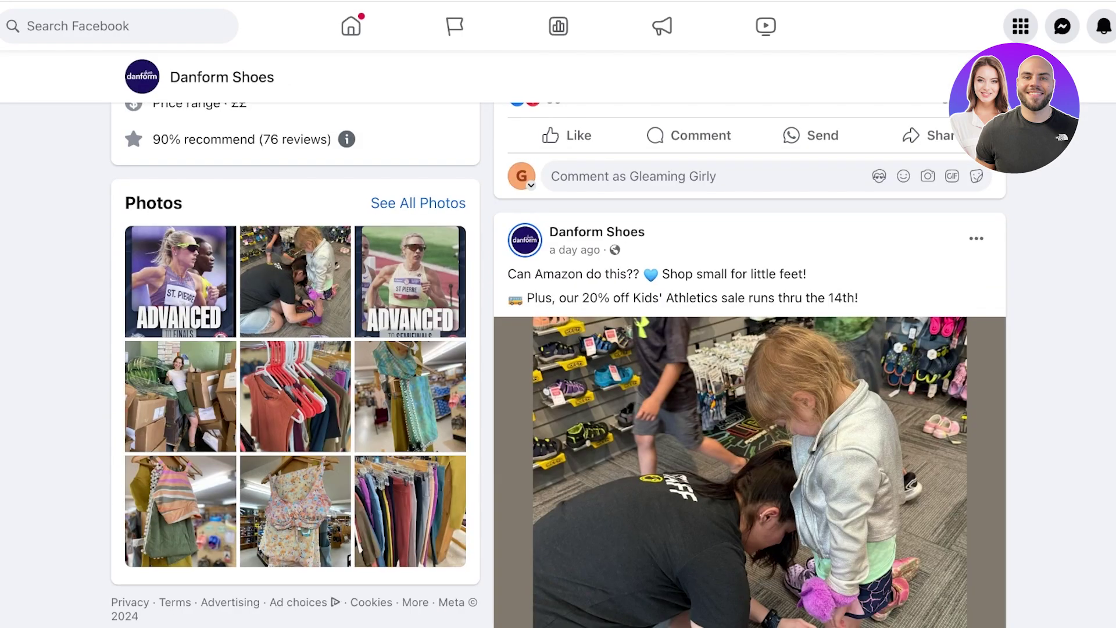
{"action": "scroll", "coordinate": [579, 297], "scroll_direction": "up", "scroll_amount": 3}
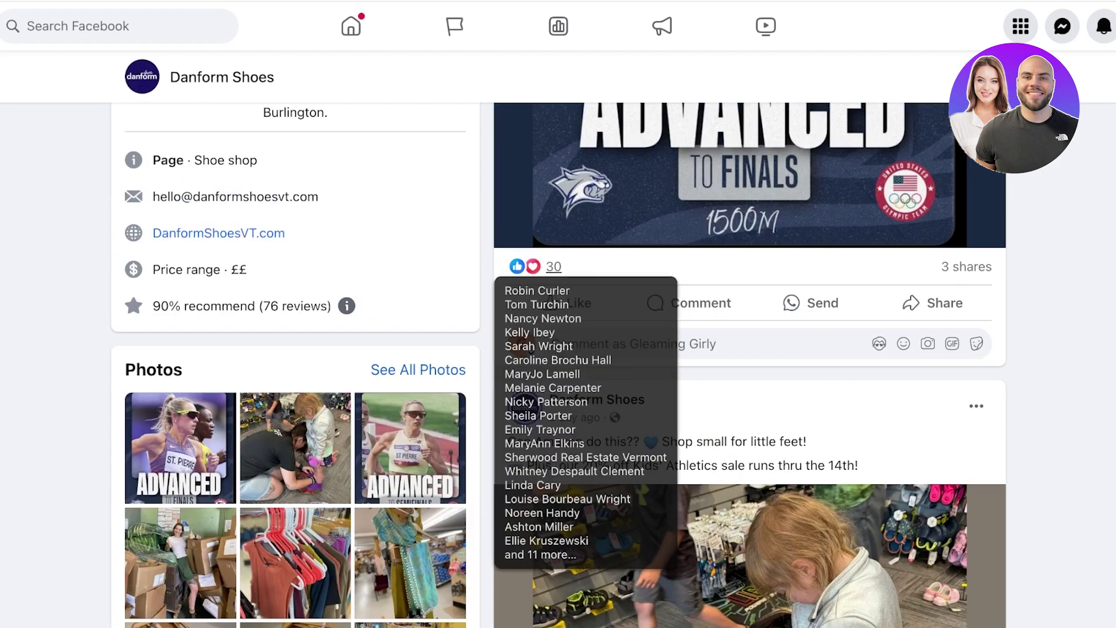
{"action": "left_click", "coordinate": [553, 266]}
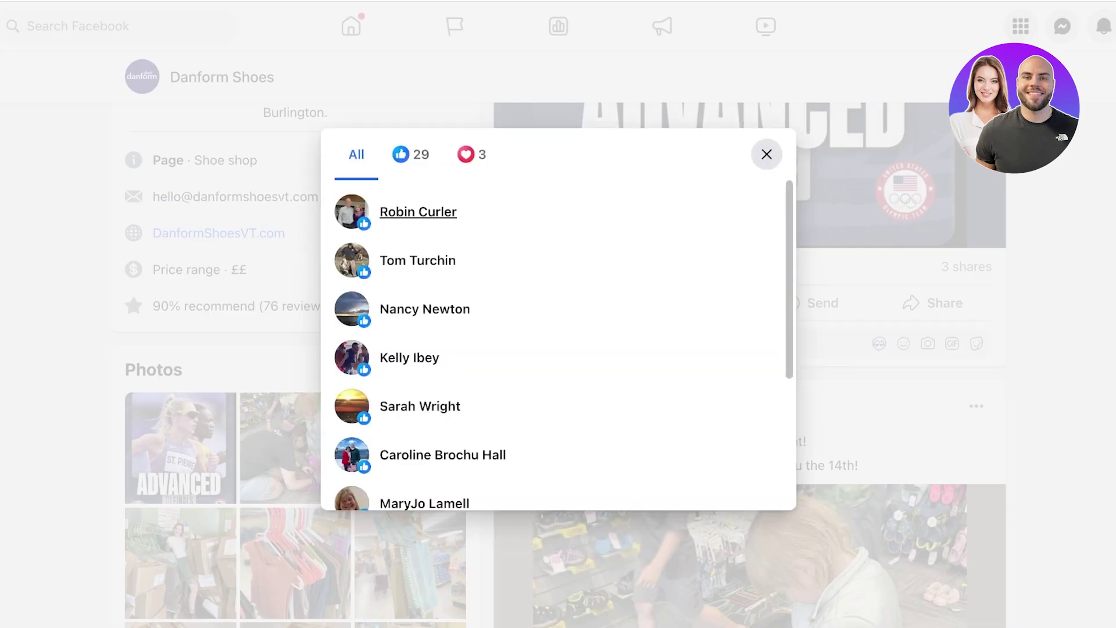
{"action": "mouse_move", "coordinate": [418, 211]}
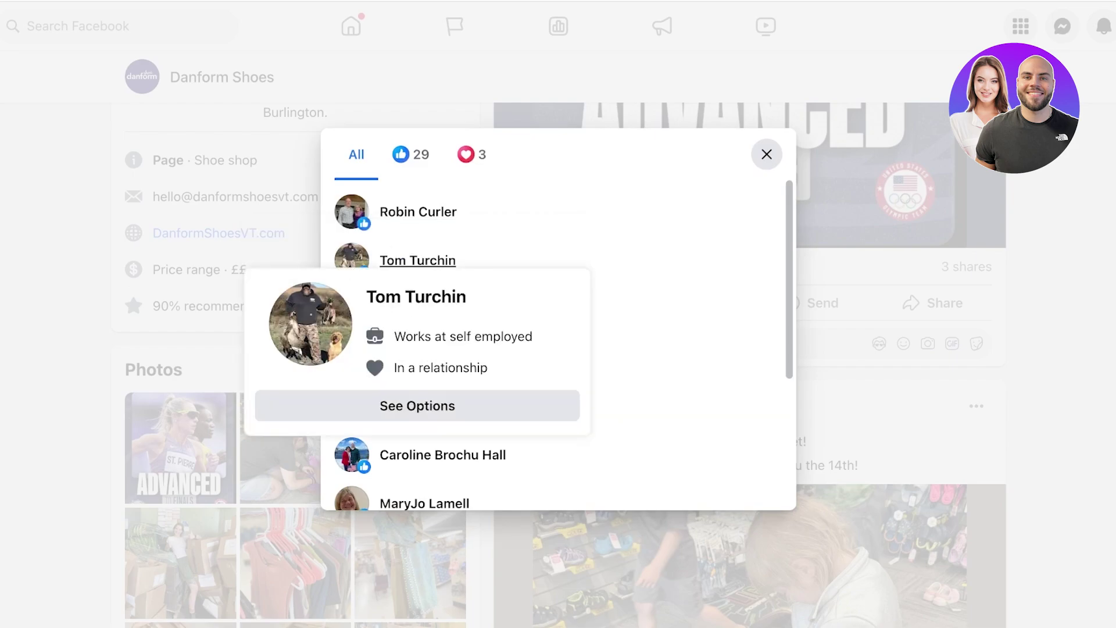
{"action": "mouse_move", "coordinate": [425, 309]}
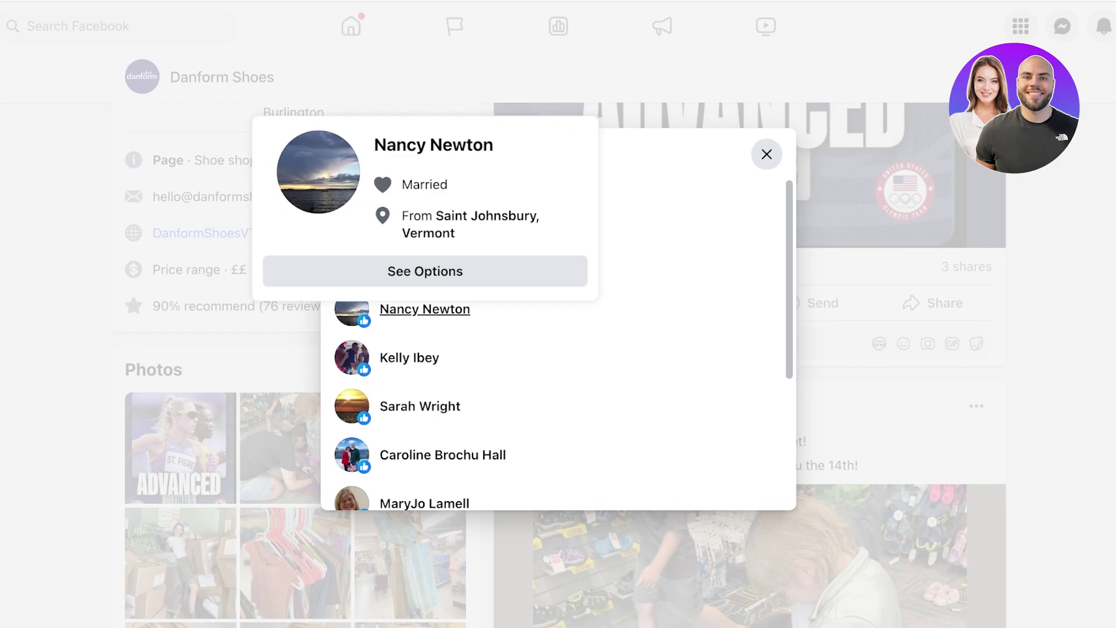
{"action": "mouse_move", "coordinate": [409, 357]}
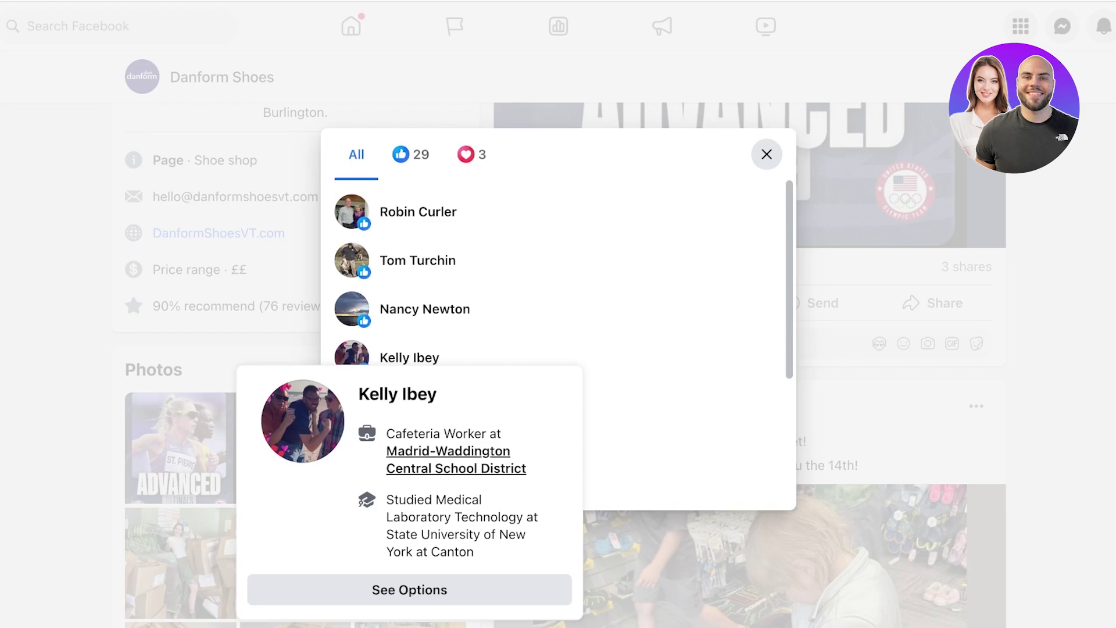
{"action": "scroll", "coordinate": [438, 333], "scroll_direction": "down", "scroll_amount": 4}
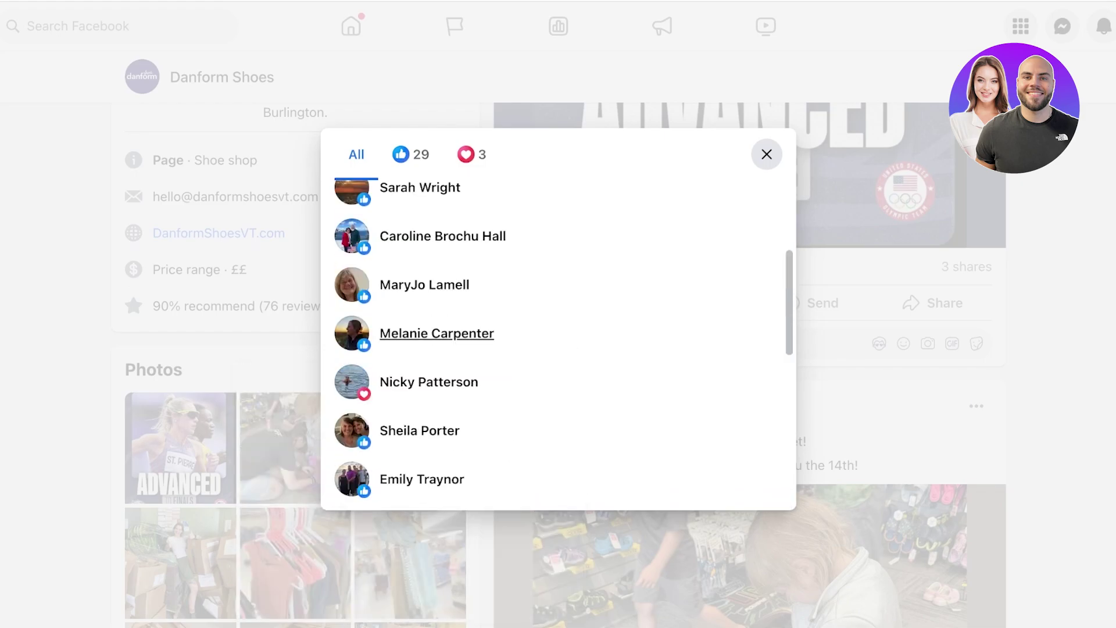
{"action": "mouse_move", "coordinate": [429, 382]}
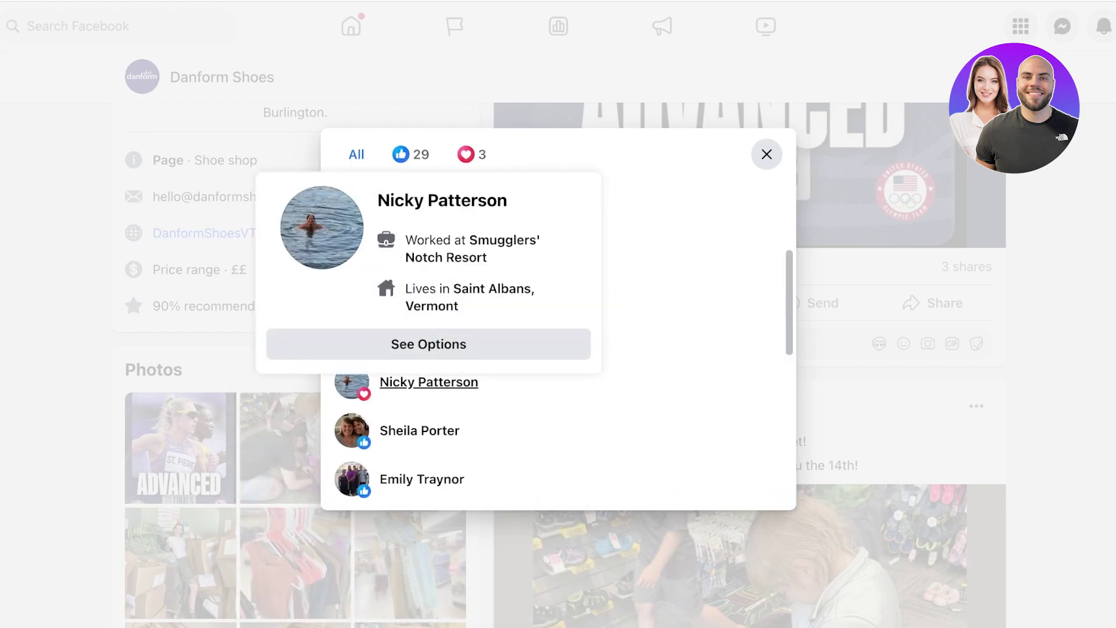
{"action": "mouse_move", "coordinate": [443, 236]}
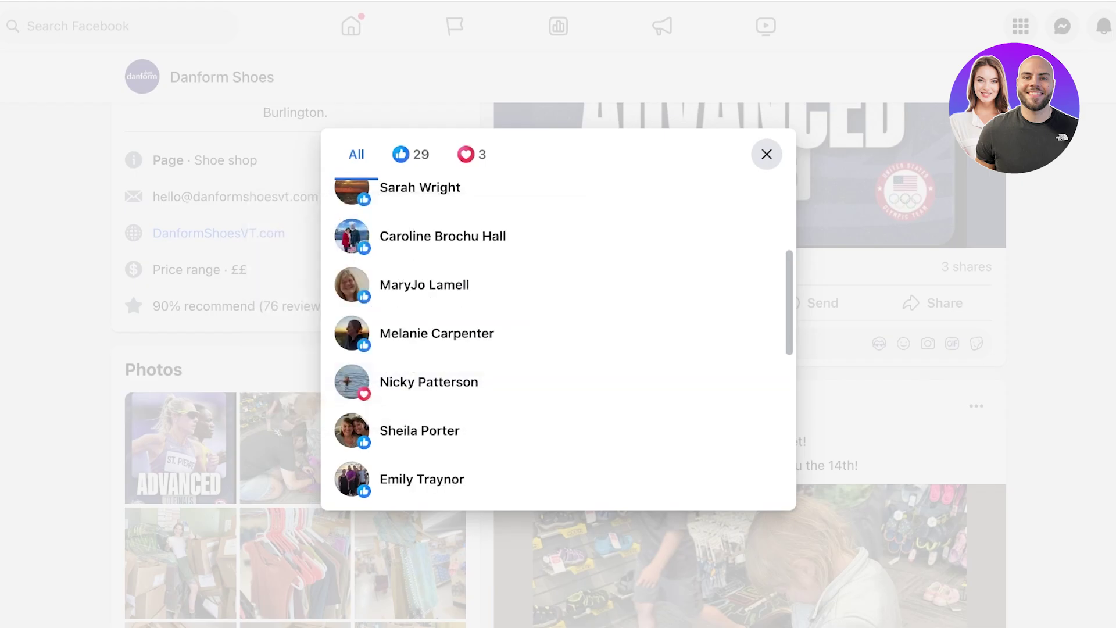
{"action": "mouse_move", "coordinate": [421, 479]}
{"action": "left_click", "coordinate": [967, 267]}
- Review the reactions, comments and shares on Danform Shoes' other posts, and return to the winter boots results in the Ad Library
{"action": "scroll", "coordinate": [967, 267], "scroll_direction": "down", "scroll_amount": 4}
{"action": "scroll", "coordinate": [750, 364], "scroll_direction": "down", "scroll_amount": 5}
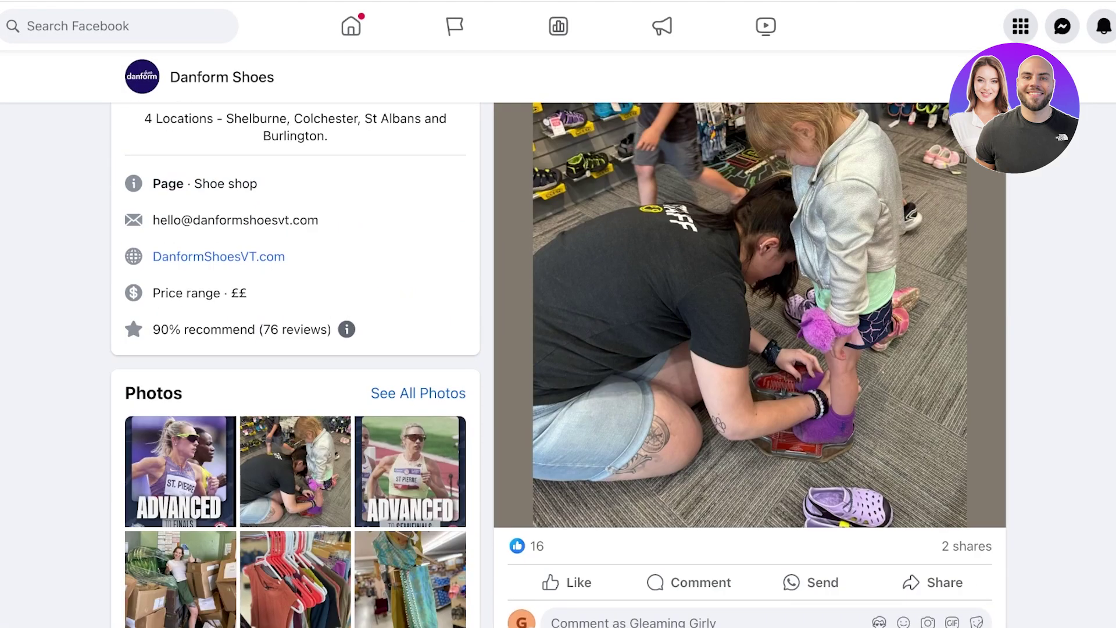
{"action": "scroll", "coordinate": [750, 365], "scroll_direction": "down", "scroll_amount": 5}
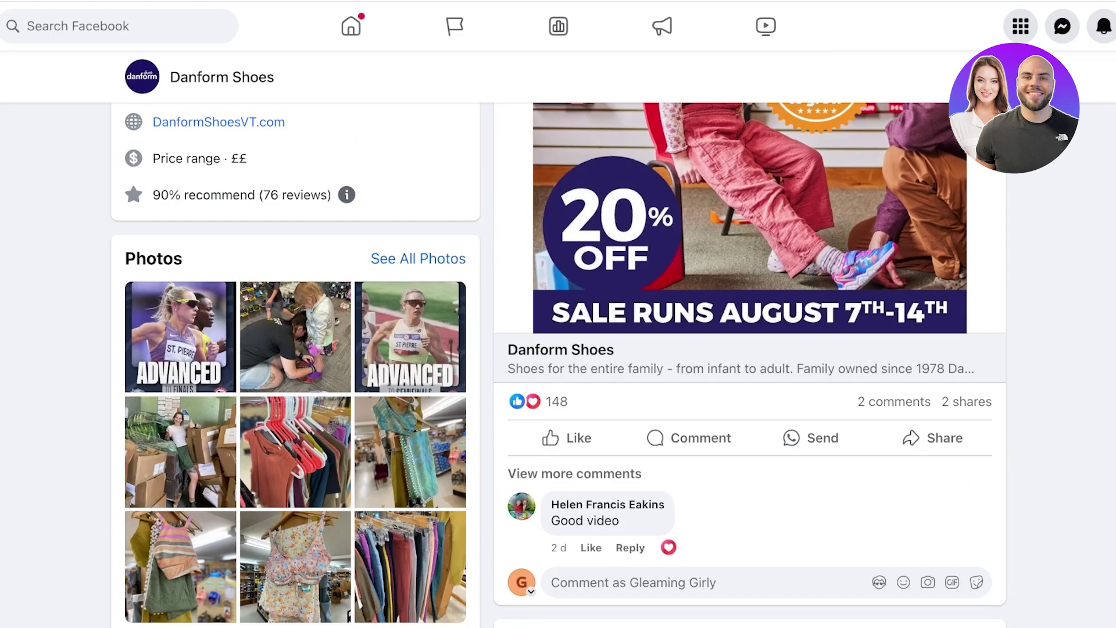
{"action": "scroll", "coordinate": [750, 364], "scroll_direction": "down", "scroll_amount": 15}
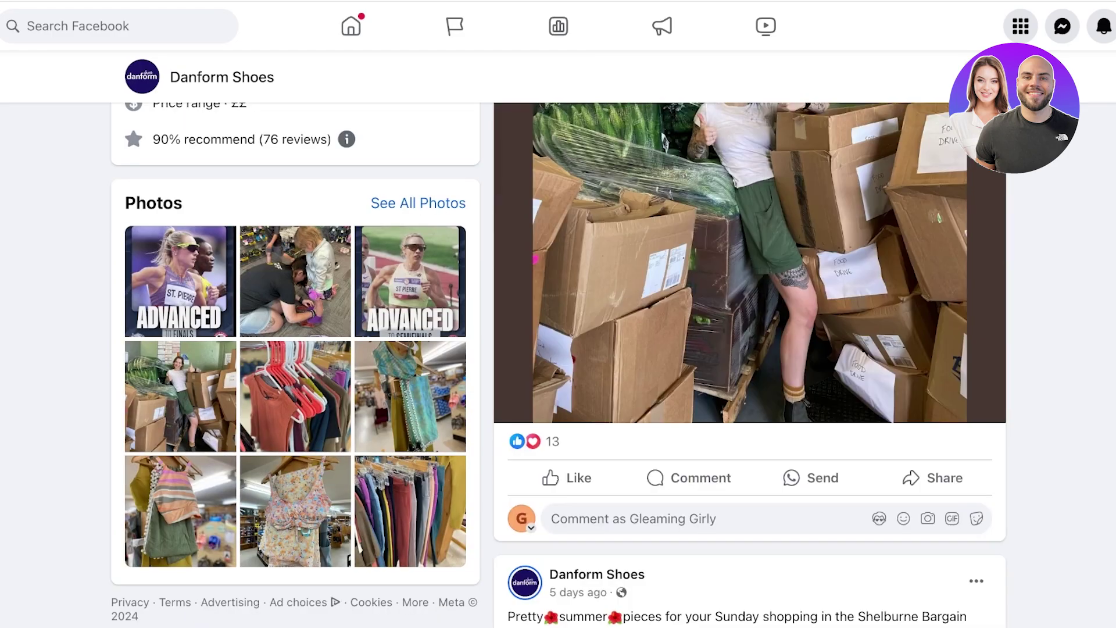
{"action": "scroll", "coordinate": [750, 365], "scroll_direction": "down", "scroll_amount": 15}
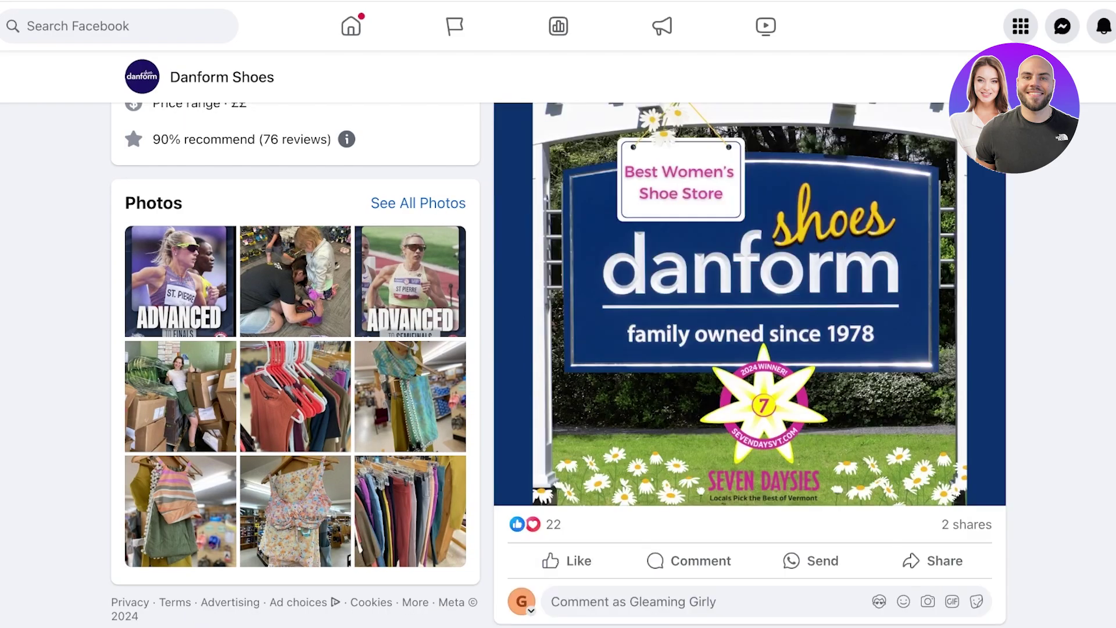
{"action": "scroll", "coordinate": [750, 364], "scroll_direction": "up", "scroll_amount": 20}
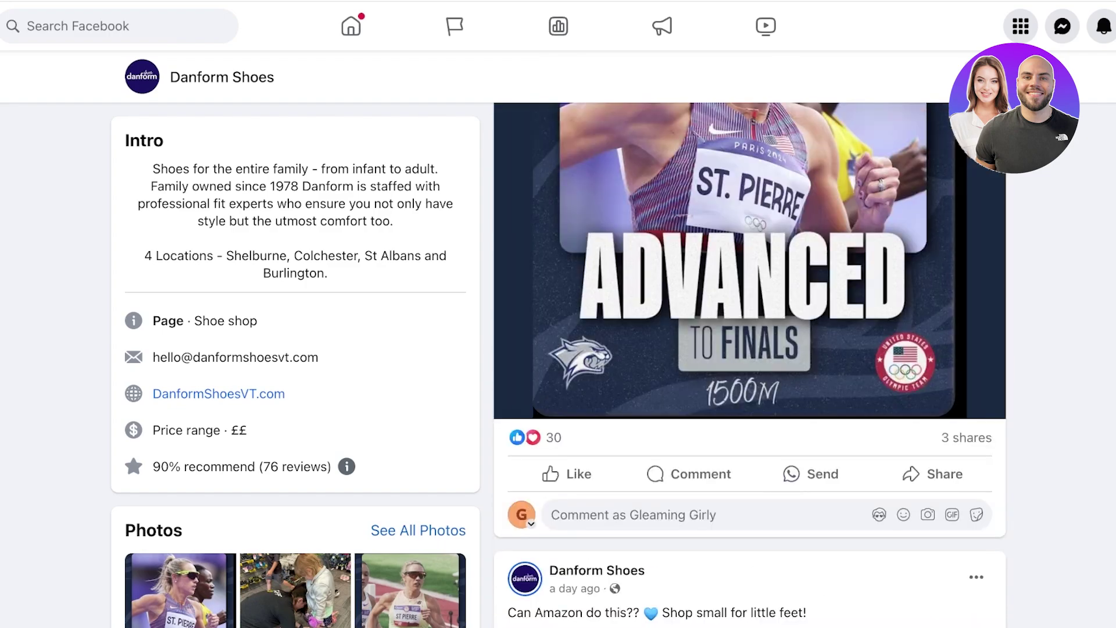
{"action": "scroll", "coordinate": [750, 364], "scroll_direction": "up", "scroll_amount": 8}
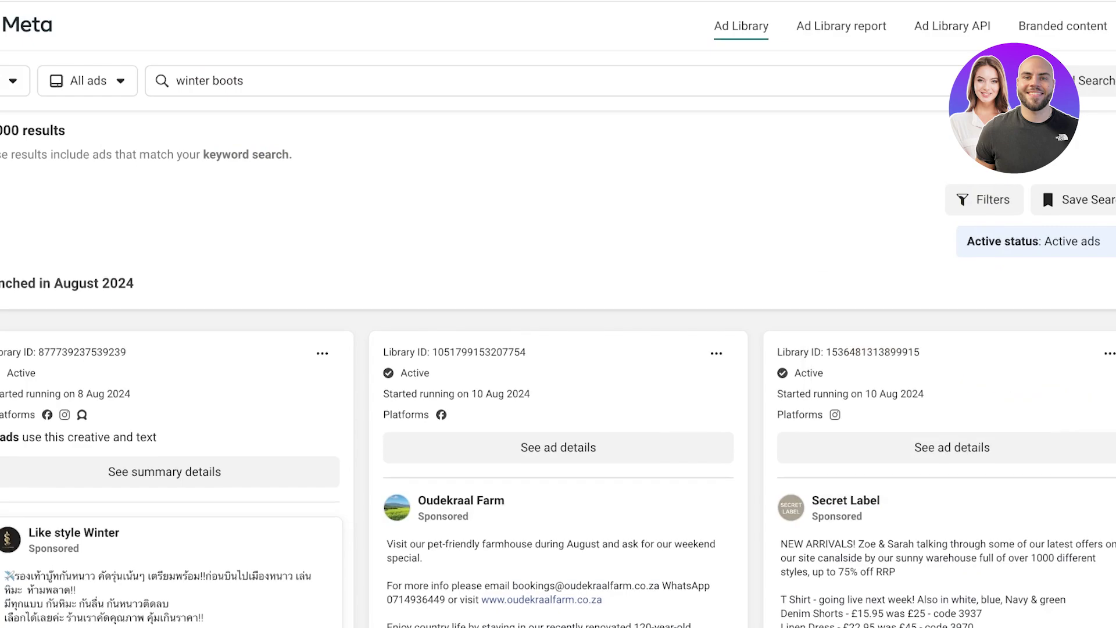
{"action": "scroll", "coordinate": [558, 372], "scroll_direction": "up", "scroll_amount": 1}
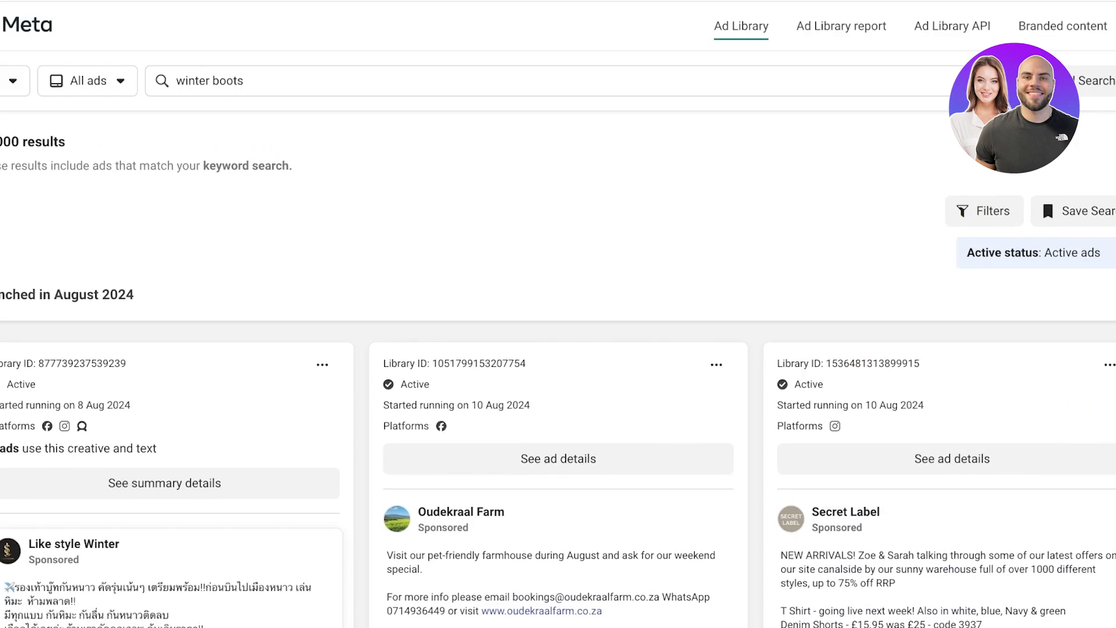